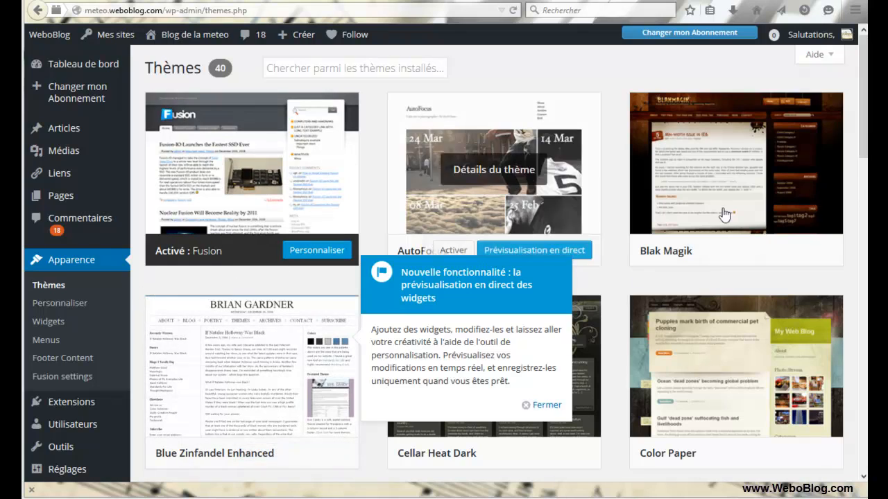
Step: Activate the Spirit theme from the installed themes
{"action": "left_click_drag", "start_coordinate": [864, 153], "coordinate": [863, 386]}
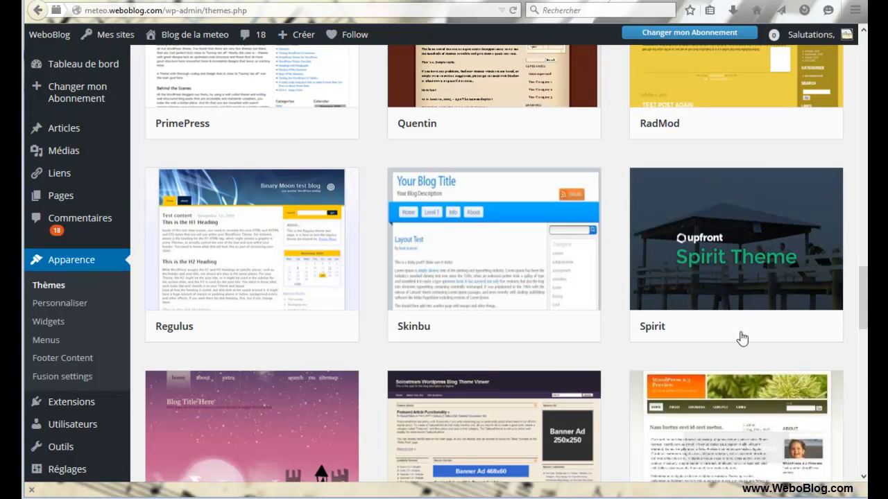
{"action": "mouse_move", "coordinate": [708, 261]}
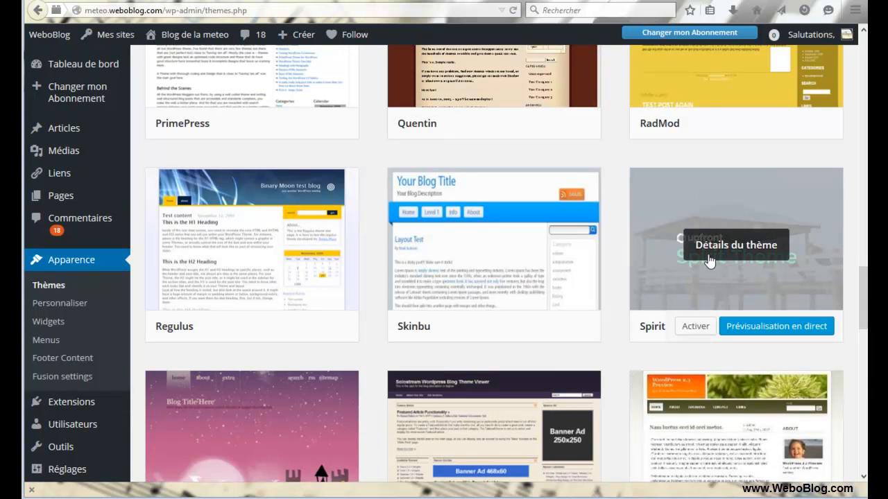
{"action": "left_click", "coordinate": [695, 333]}
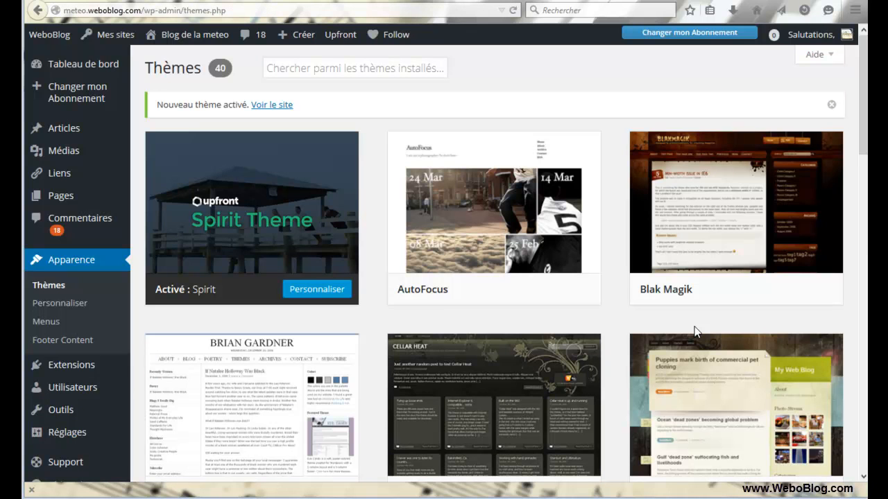
Step: Go to the public site of the Blog de la meteo blog
{"action": "mouse_move", "coordinate": [236, 272]}
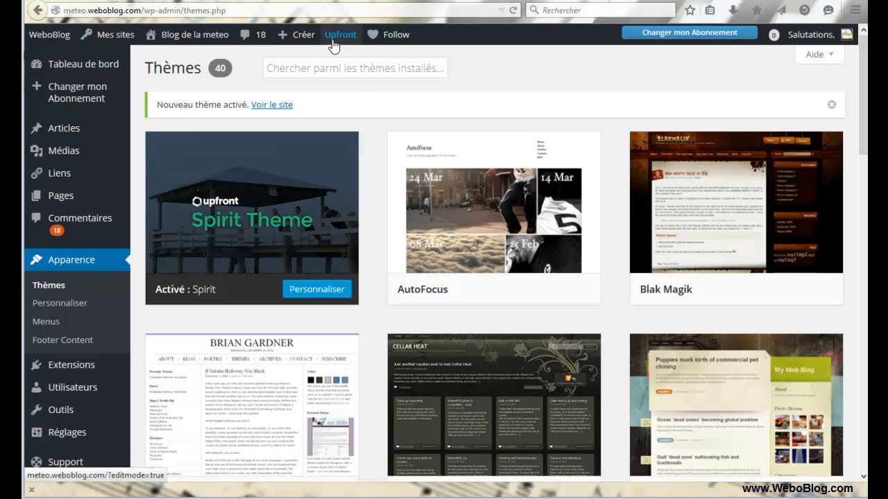
{"action": "mouse_move", "coordinate": [201, 41]}
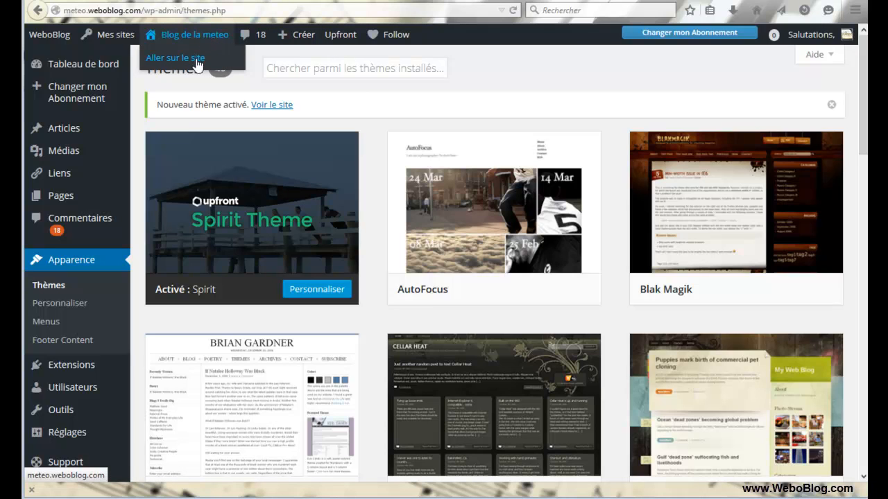
{"action": "left_click", "coordinate": [198, 64]}
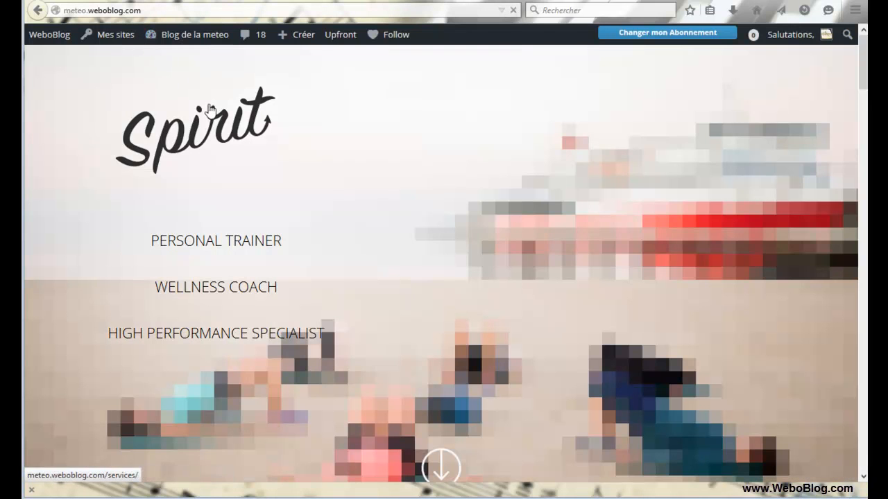
Step: Look through the sections of the Spirit homepage and open the page in the Upfront editor
{"action": "left_click", "coordinate": [862, 94]}
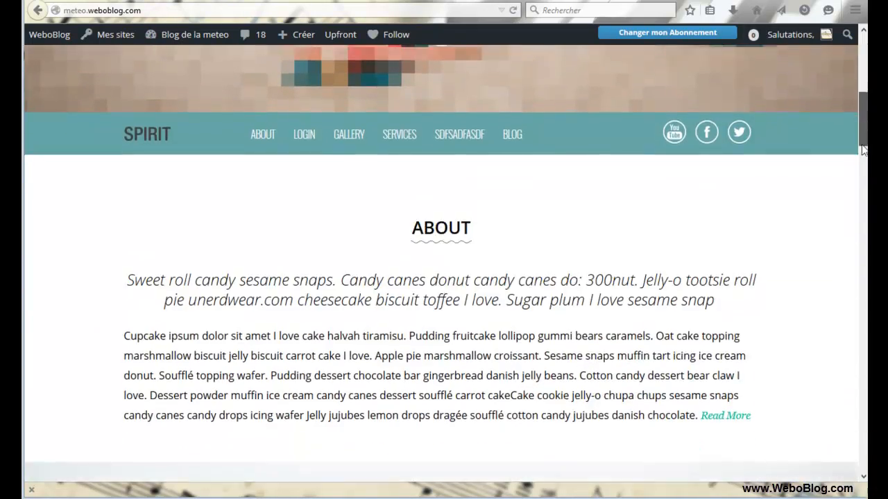
{"action": "left_click_drag", "start_coordinate": [862, 150], "coordinate": [866, 78]}
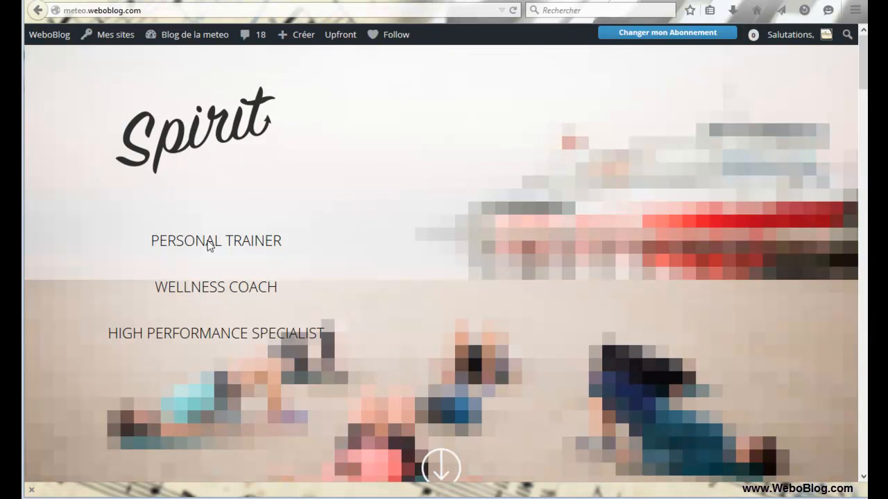
{"action": "left_click_drag", "start_coordinate": [863, 85], "coordinate": [849, 276]}
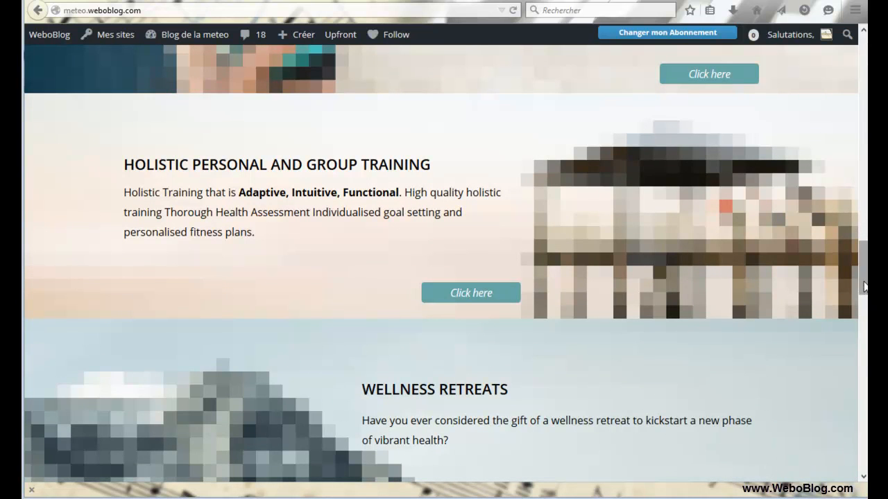
{"action": "left_click_drag", "start_coordinate": [865, 286], "coordinate": [852, 76]}
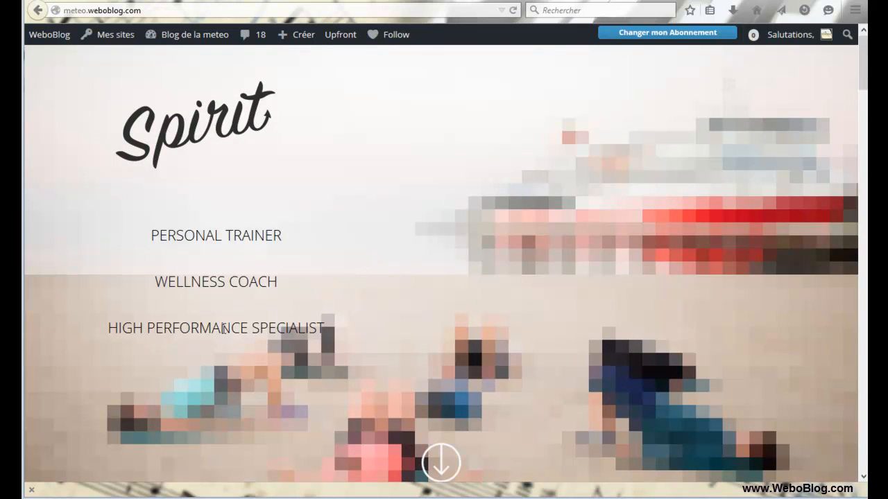
{"action": "scroll", "coordinate": [846, 101], "scroll_direction": "down", "scroll_amount": 4}
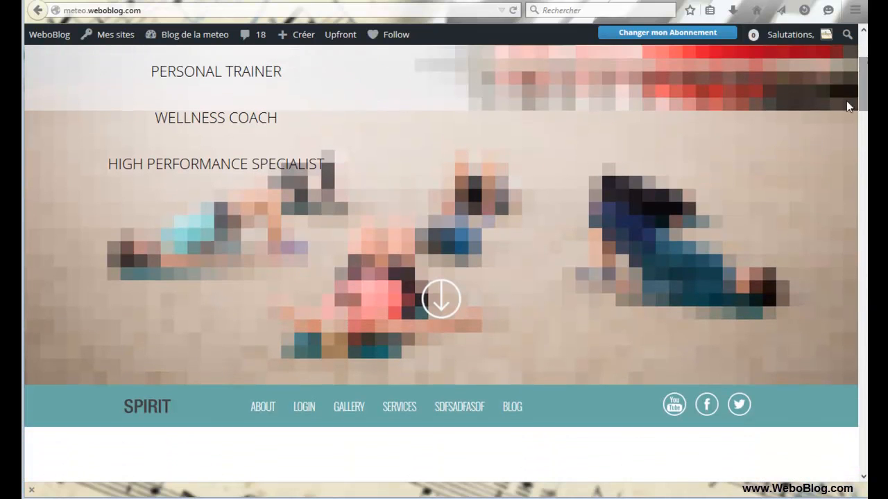
{"action": "left_click_drag", "start_coordinate": [862, 104], "coordinate": [827, 53]}
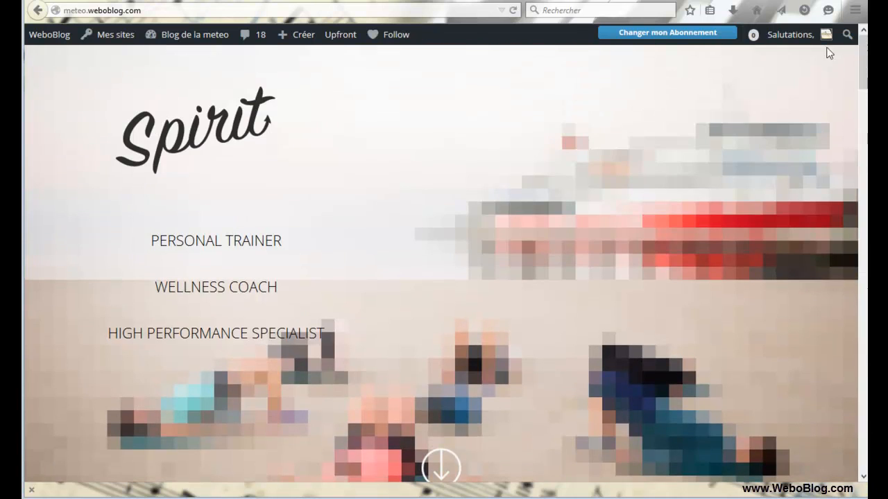
{"action": "left_click", "coordinate": [333, 40]}
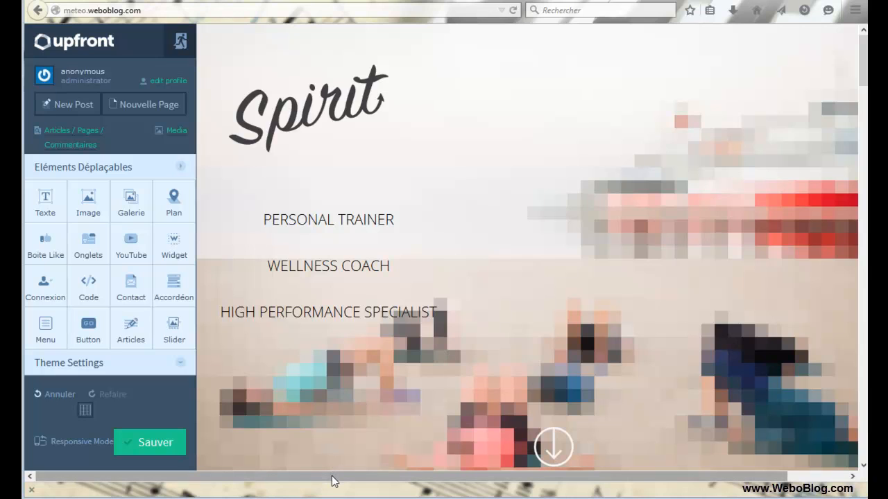
Step: Examine the homepage's editable regions and elements in the editor, from the header image down to the newsletter sign-up form
{"action": "mouse_move", "coordinate": [333, 482]}
{"action": "left_mouse_down"}
{"action": "mouse_move", "coordinate": [392, 487]}
{"action": "mouse_move", "coordinate": [331, 482]}
{"action": "left_mouse_up"}
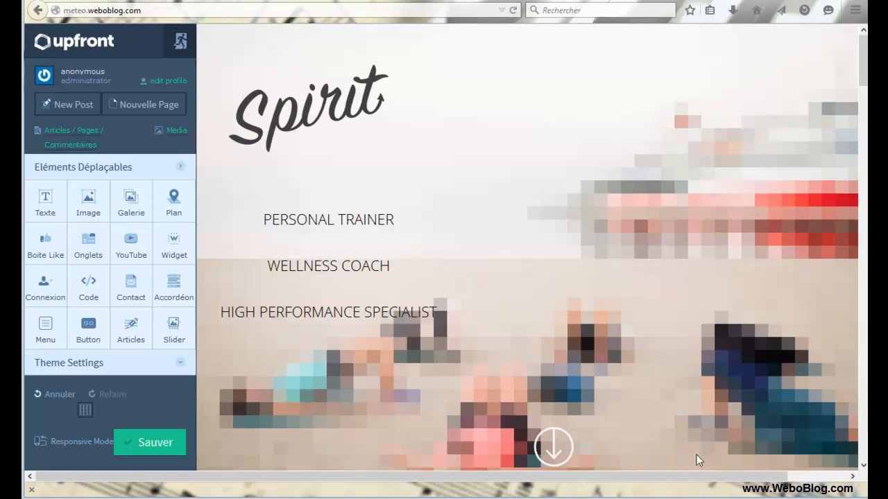
{"action": "left_click_drag", "start_coordinate": [697, 476], "coordinate": [746, 475]}
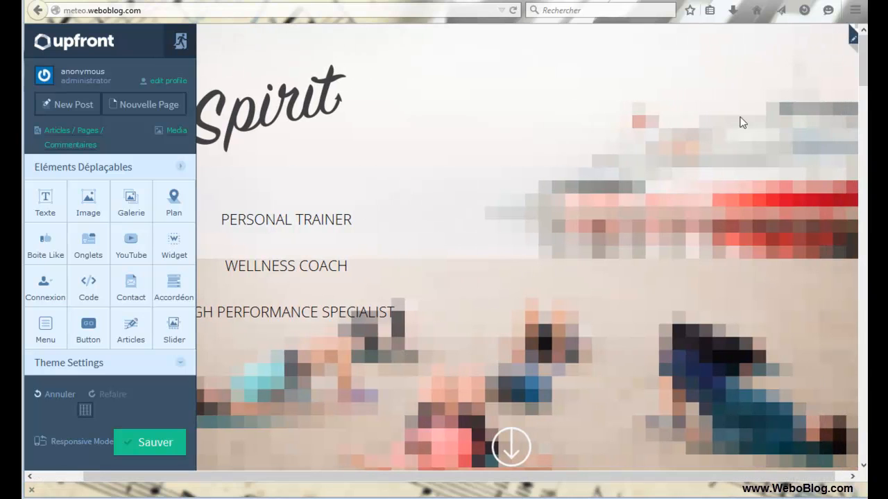
{"action": "left_click_drag", "start_coordinate": [795, 477], "coordinate": [820, 478]}
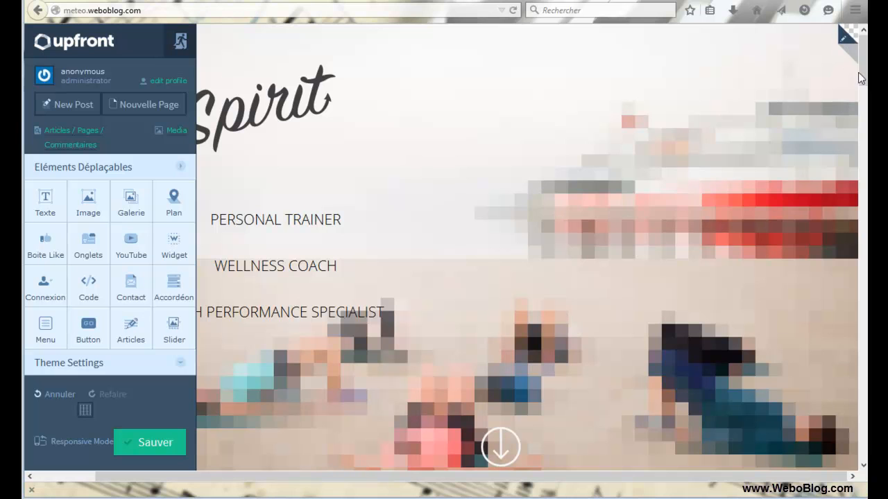
{"action": "left_click_drag", "start_coordinate": [863, 56], "coordinate": [863, 120]}
{"action": "mouse_move", "coordinate": [843, 138]}
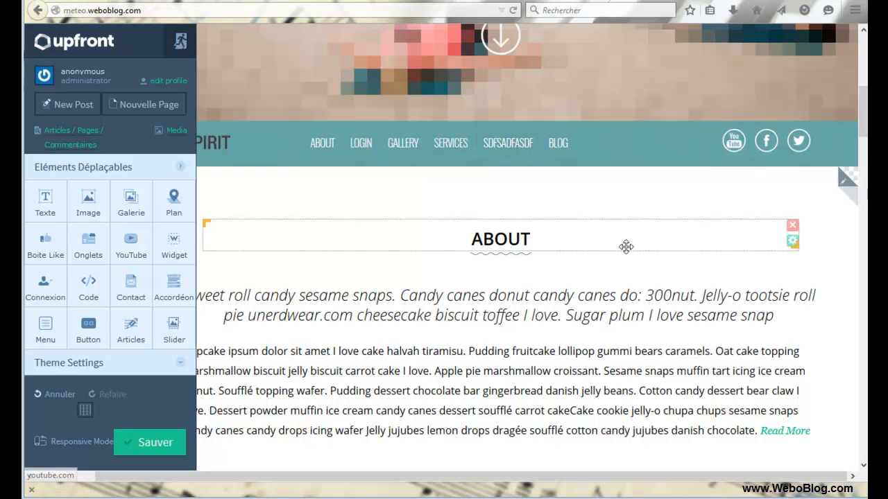
{"action": "scroll", "coordinate": [832, 181], "scroll_direction": "down", "scroll_amount": 1}
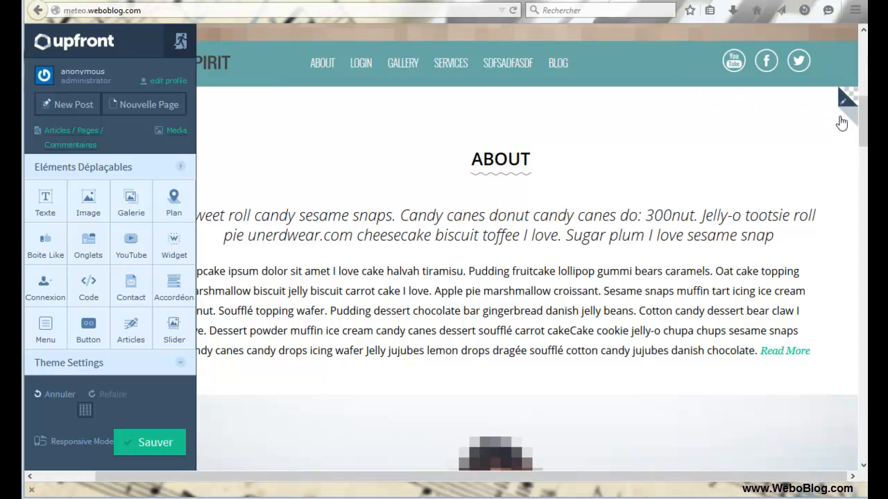
{"action": "mouse_move", "coordinate": [512, 184]}
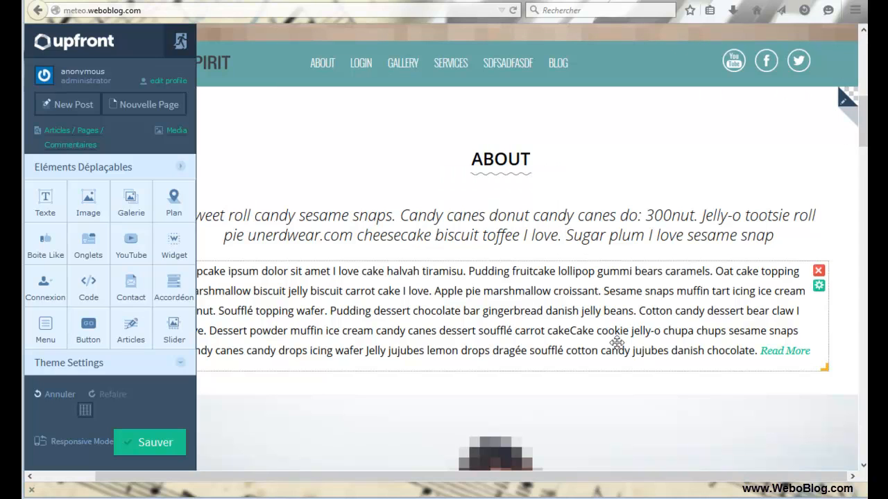
{"action": "scroll", "coordinate": [760, 221], "scroll_direction": "down", "scroll_amount": 4}
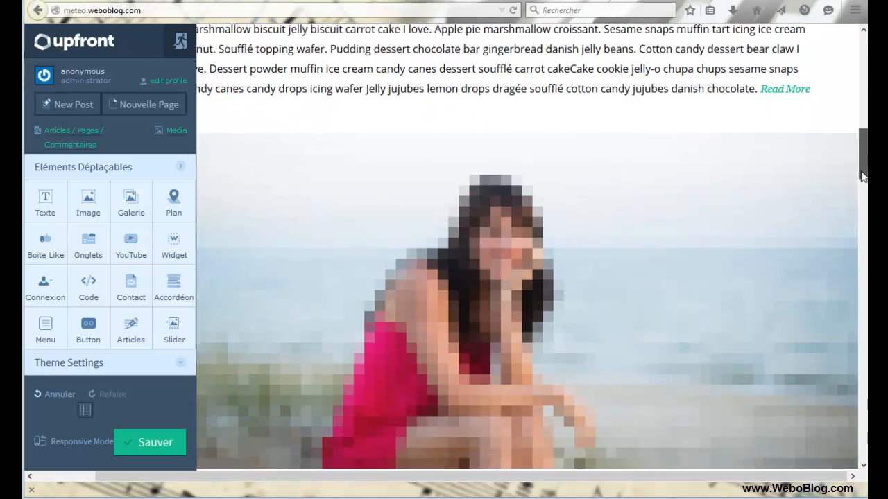
{"action": "mouse_move", "coordinate": [802, 167]}
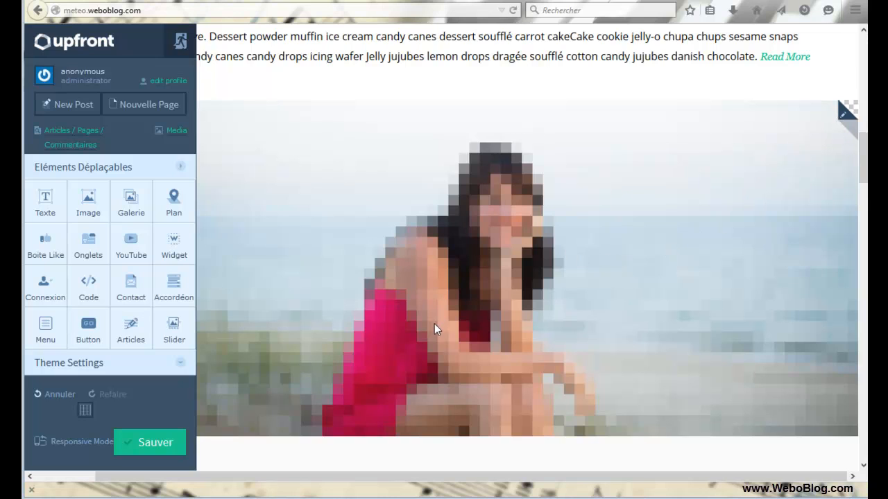
{"action": "left_click_drag", "start_coordinate": [862, 176], "coordinate": [862, 212]}
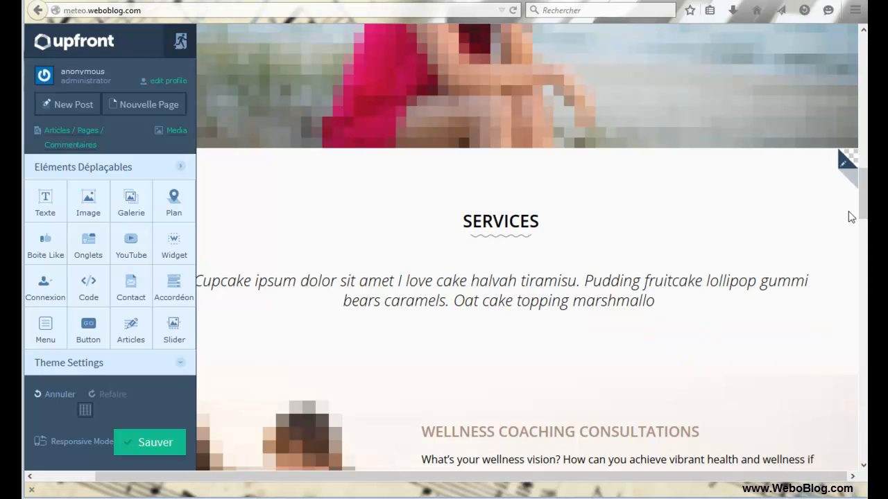
{"action": "scroll", "coordinate": [864, 216], "scroll_direction": "down", "scroll_amount": 1}
{"action": "scroll", "coordinate": [863, 216], "scroll_direction": "down", "scroll_amount": 5}
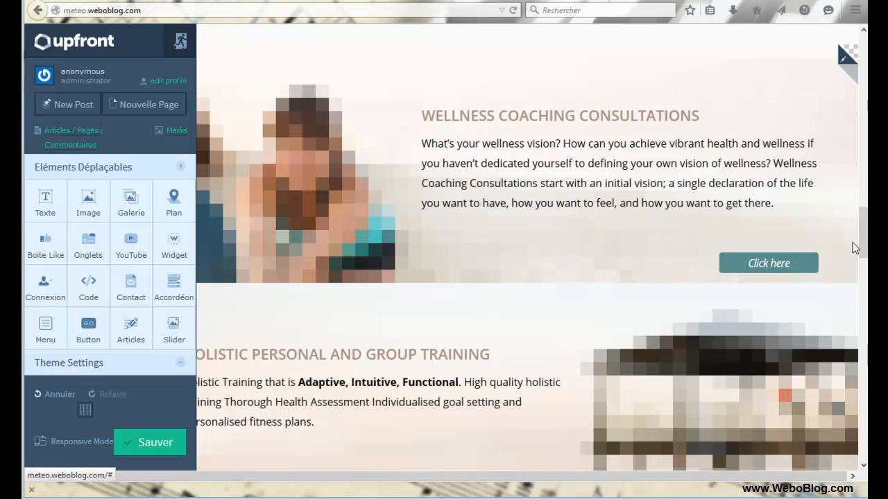
{"action": "scroll", "coordinate": [865, 241], "scroll_direction": "down", "scroll_amount": 12}
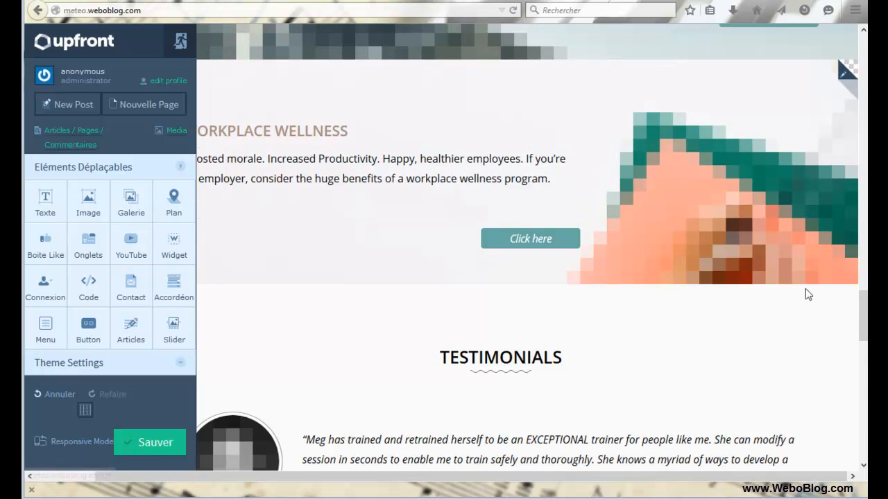
{"action": "left_click_drag", "start_coordinate": [866, 299], "coordinate": [865, 382]}
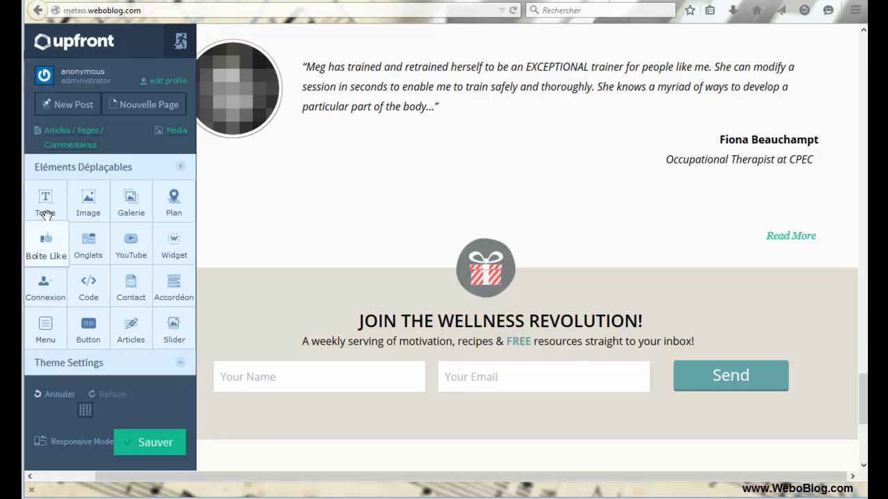
{"action": "left_click_drag", "start_coordinate": [864, 403], "coordinate": [837, 53]}
{"action": "mouse_move", "coordinate": [736, 480]}
{"action": "left_mouse_down"}
{"action": "mouse_move", "coordinate": [693, 483]}
{"action": "mouse_move", "coordinate": [732, 484]}
{"action": "left_mouse_up"}
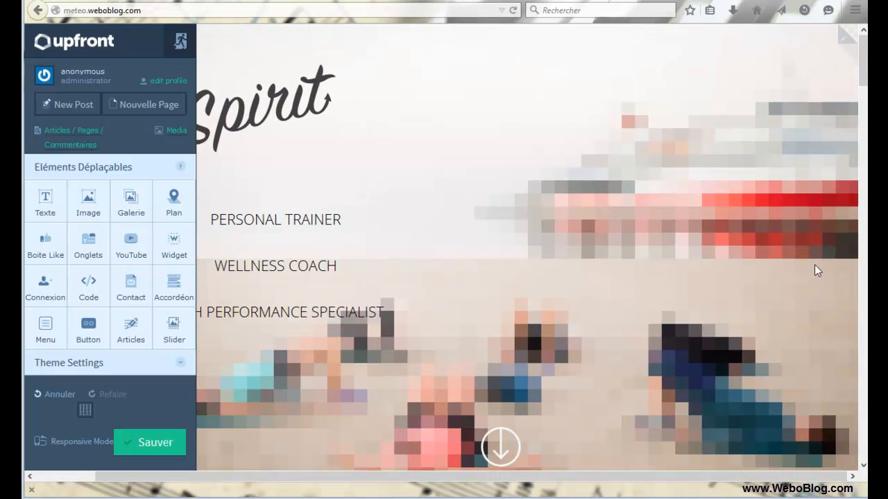
Step: Inspect the width and background settings of the header image region, and finish editing the region without changes
{"action": "left_click", "coordinate": [844, 37]}
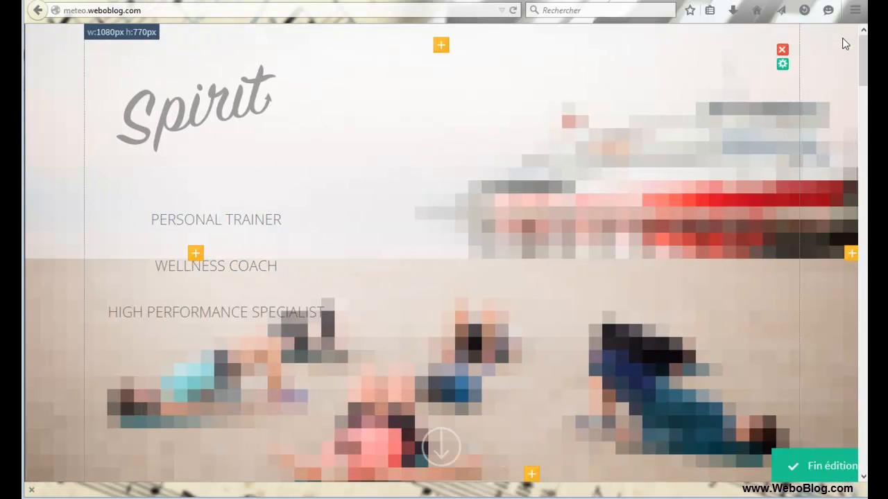
{"action": "left_click", "coordinate": [783, 65]}
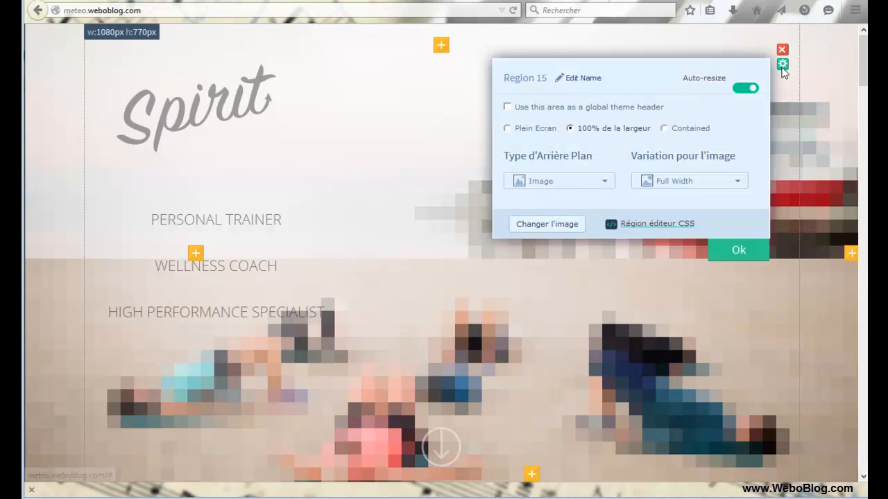
{"action": "left_click", "coordinate": [730, 253]}
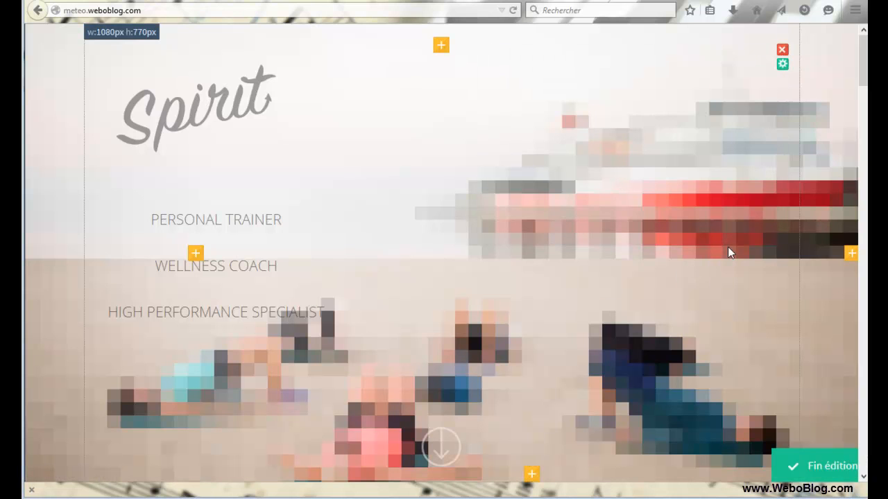
{"action": "left_click", "coordinate": [821, 471]}
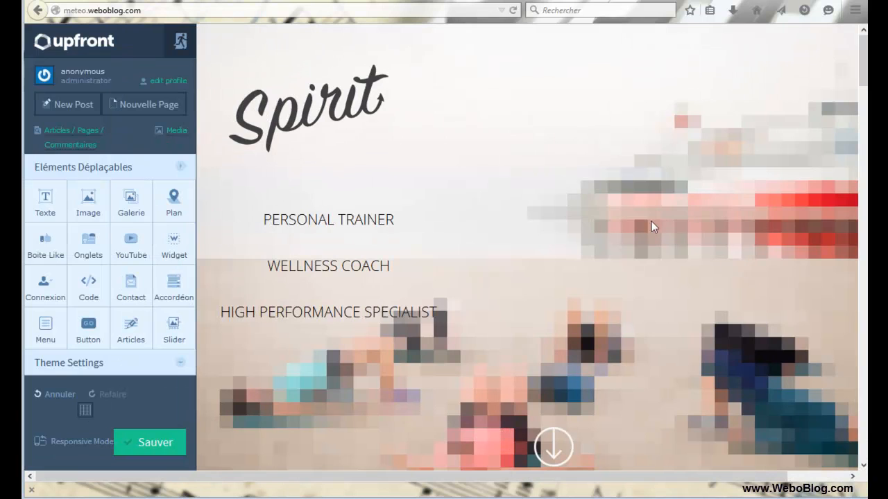
Step: Inspect the border and background colour settings of the header's text box without changing them
{"action": "mouse_move", "coordinate": [375, 177]}
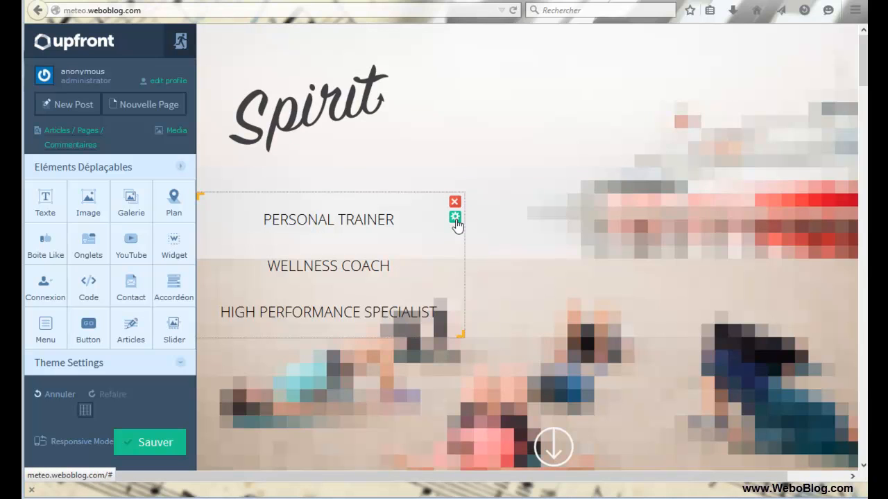
{"action": "left_click", "coordinate": [455, 218]}
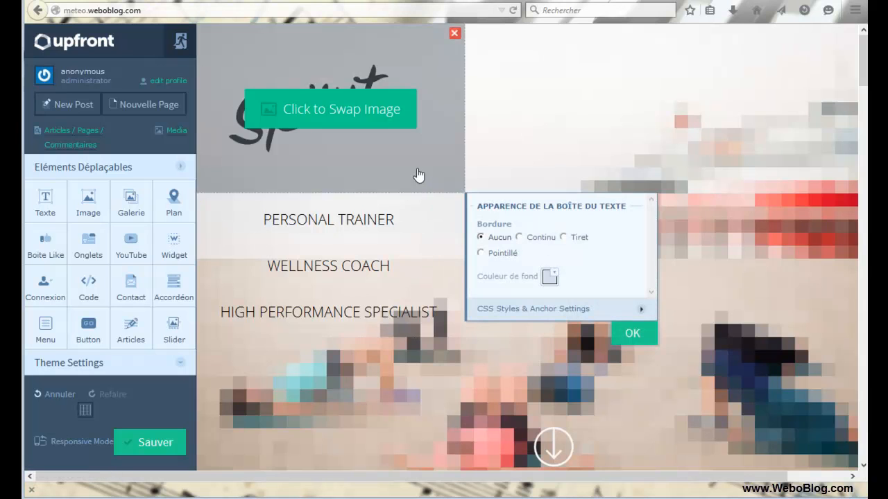
{"action": "left_click", "coordinate": [419, 176]}
{"action": "left_click", "coordinate": [820, 269]}
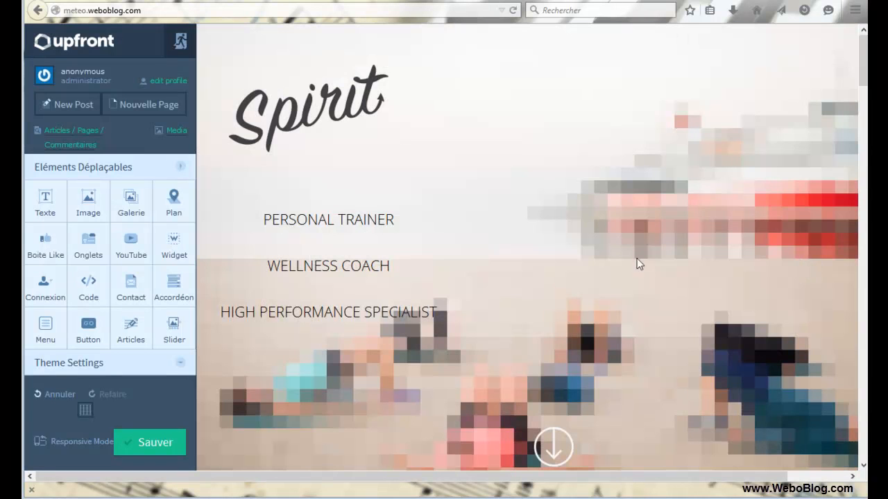
Step: Open the header's text box for editing and view the formatting options for "PERSONAL TRAINER", leaving the text unchanged
{"action": "double_click", "coordinate": [265, 219]}
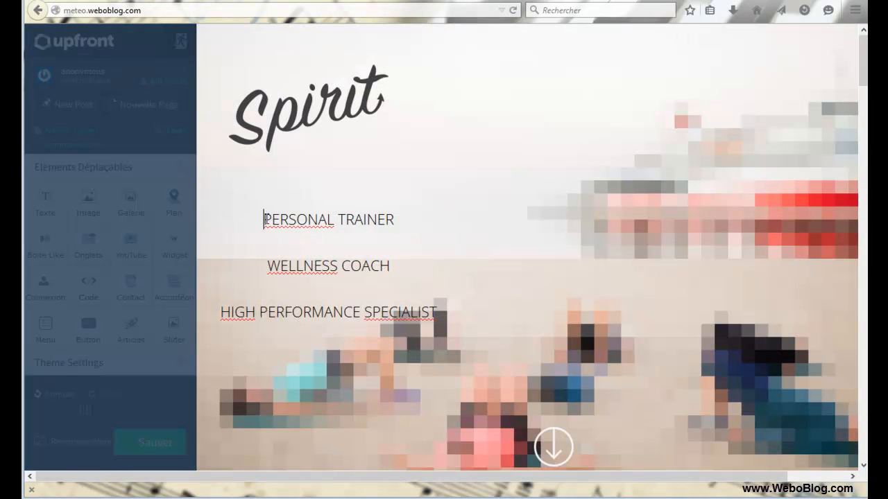
{"action": "left_click_drag", "start_coordinate": [265, 219], "coordinate": [397, 220]}
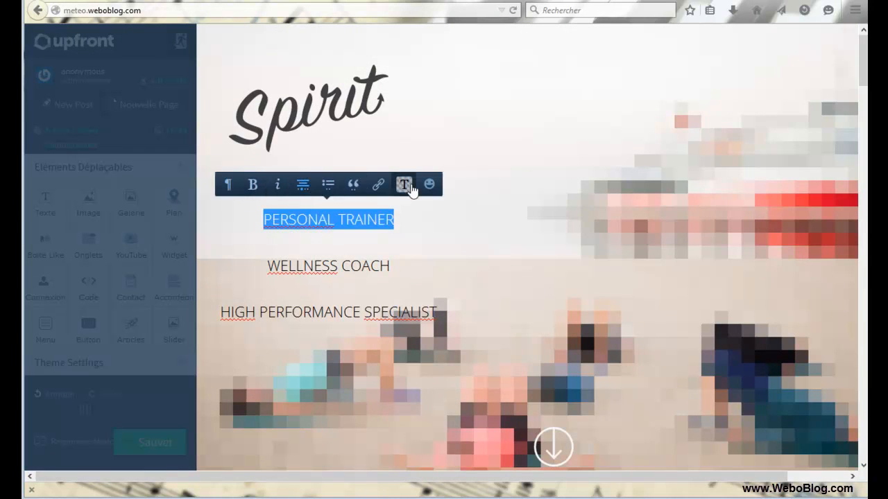
{"action": "left_click", "coordinate": [580, 212]}
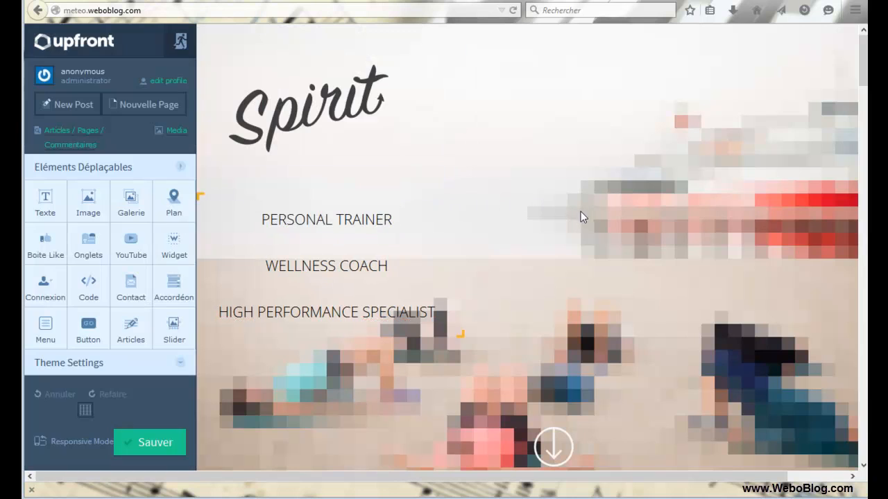
Step: Delete the header's text box listing the three specialties, and undo the deletion
{"action": "mouse_move", "coordinate": [452, 236]}
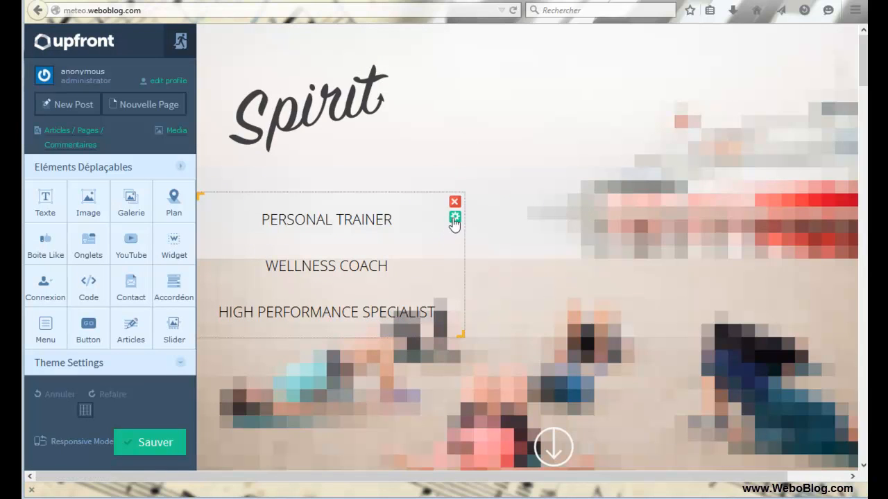
{"action": "left_click", "coordinate": [454, 203]}
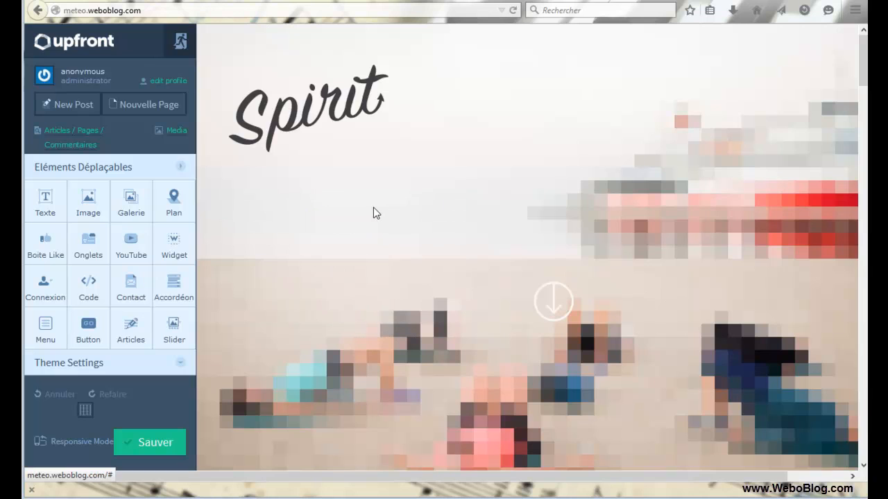
{"action": "left_click", "coordinate": [58, 398]}
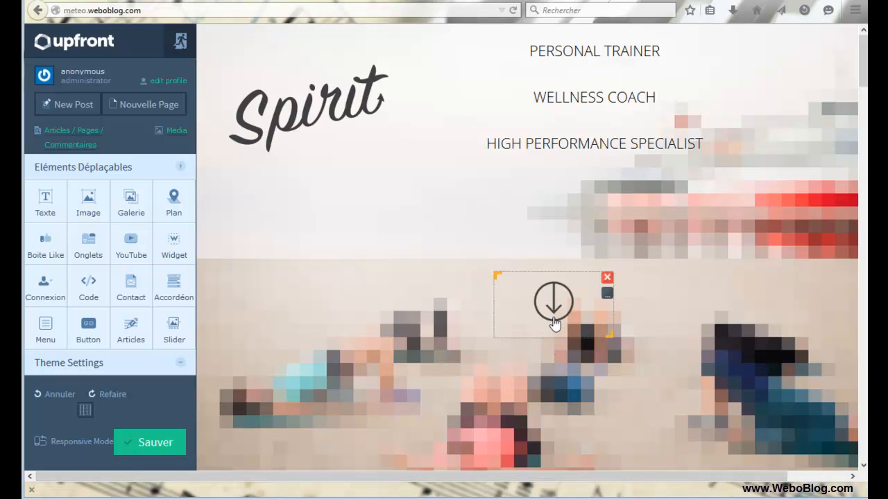
Step: Inspect the HTML code of the down-arrow element in the header image and close the code editor without changes
{"action": "left_click", "coordinate": [607, 295]}
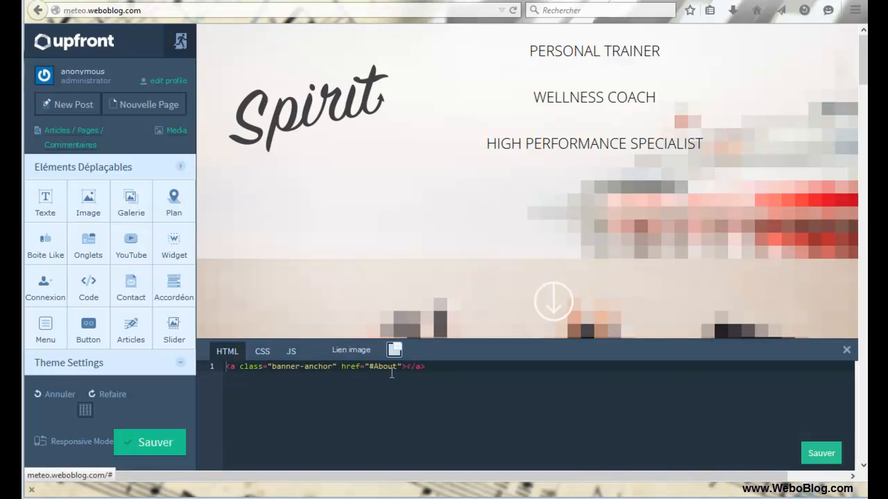
{"action": "left_click", "coordinate": [847, 351]}
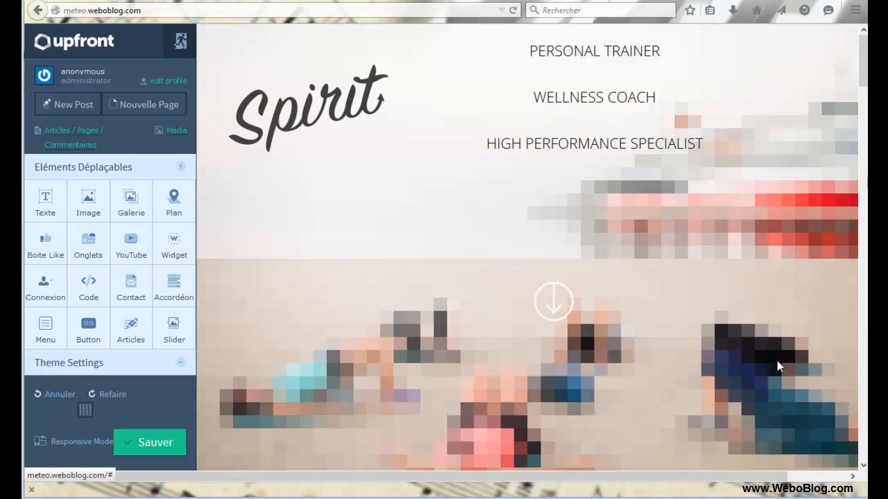
{"action": "mouse_move", "coordinate": [331, 123]}
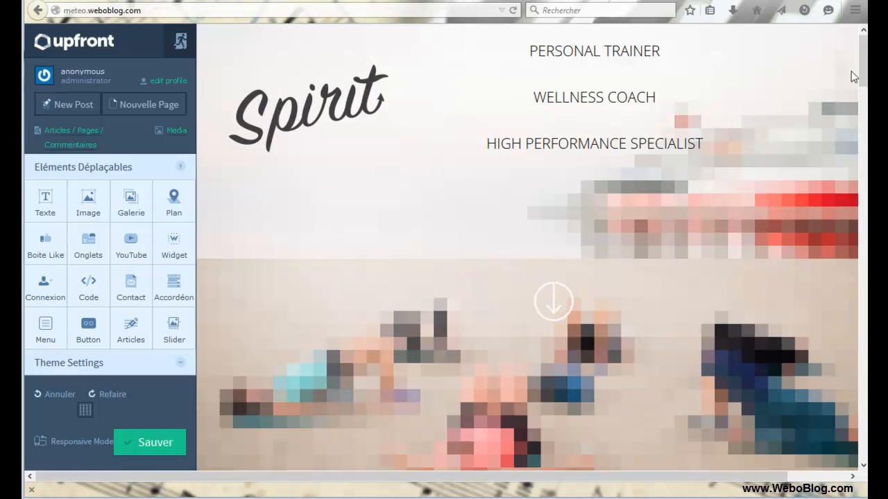
{"action": "left_click_drag", "start_coordinate": [863, 68], "coordinate": [838, 53]}
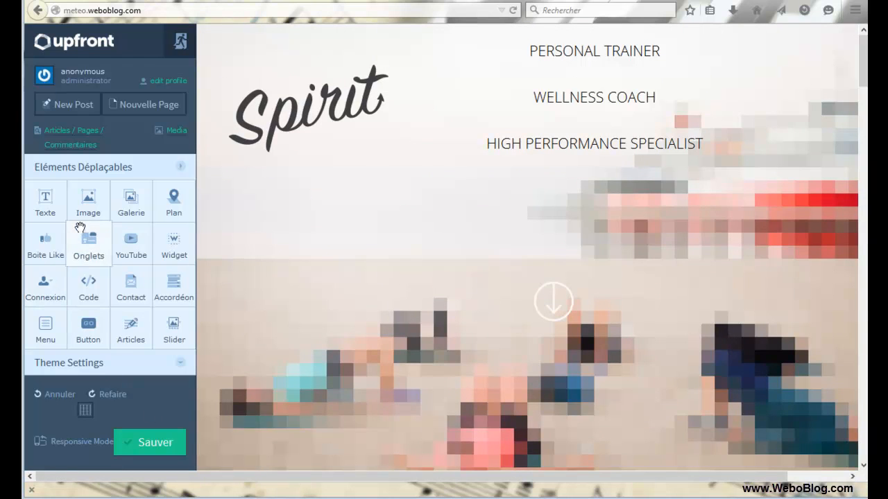
Step: Add a new text element below the header's list of specialties and open its appearance settings
{"action": "left_click_drag", "start_coordinate": [46, 201], "coordinate": [395, 239]}
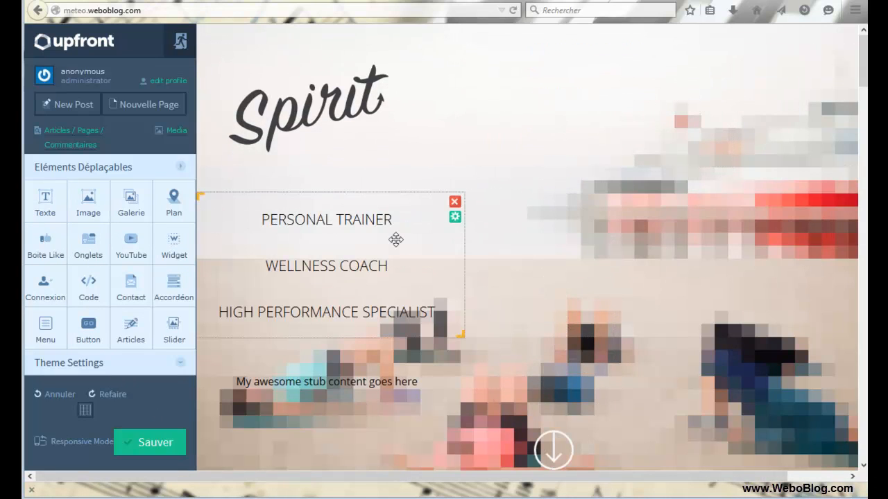
{"action": "mouse_move", "coordinate": [374, 404]}
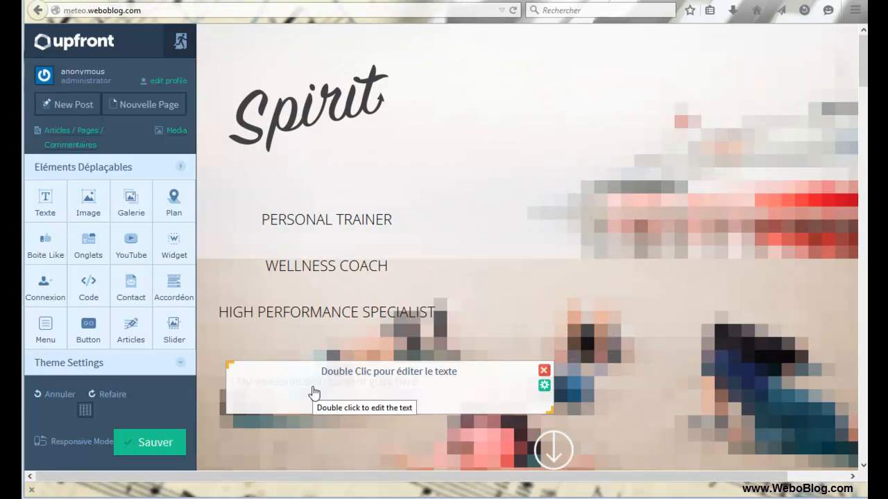
{"action": "left_click", "coordinate": [544, 386]}
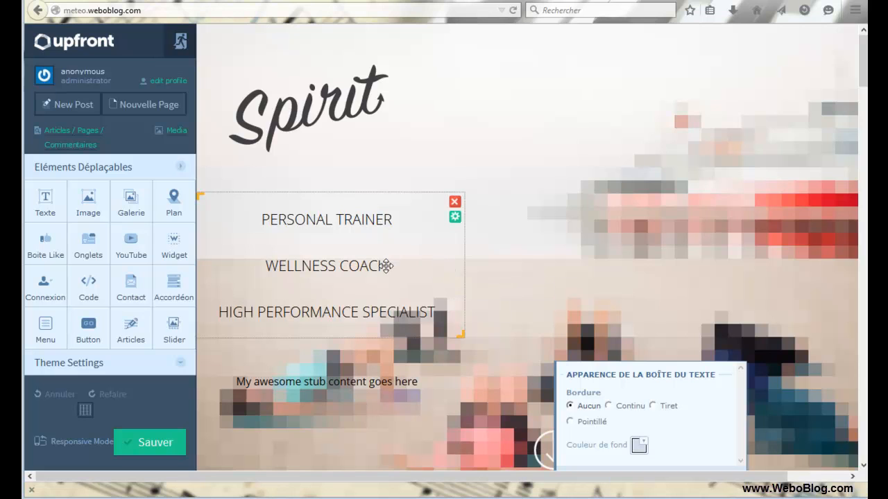
Step: Review the header image region's width and background settings, and finish editing its background without changes
{"action": "left_click_drag", "start_coordinate": [643, 477], "coordinate": [715, 478]}
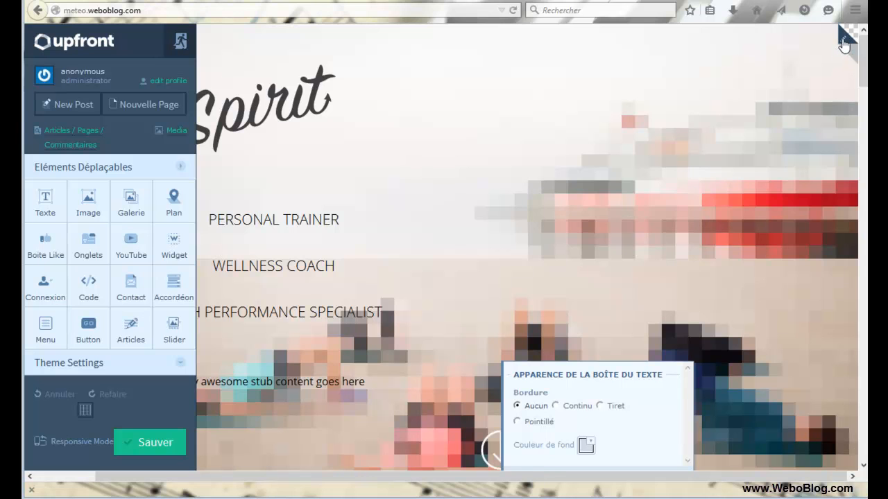
{"action": "left_click", "coordinate": [844, 42]}
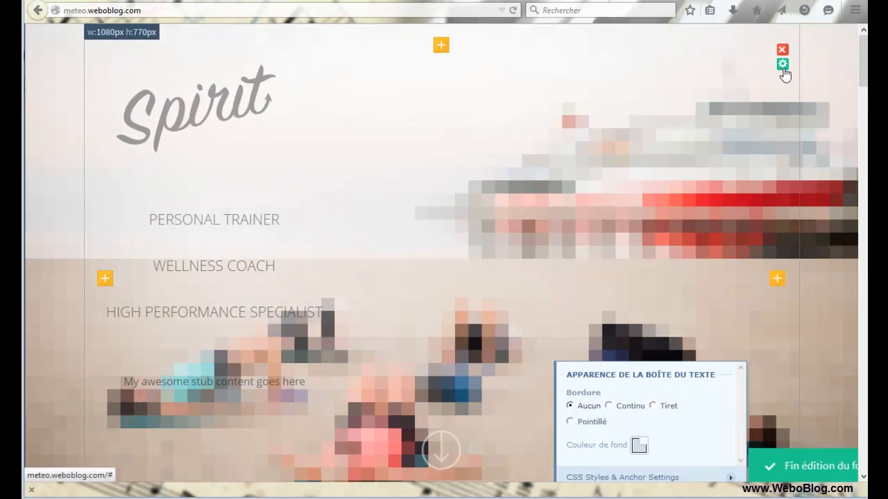
{"action": "left_click", "coordinate": [782, 64]}
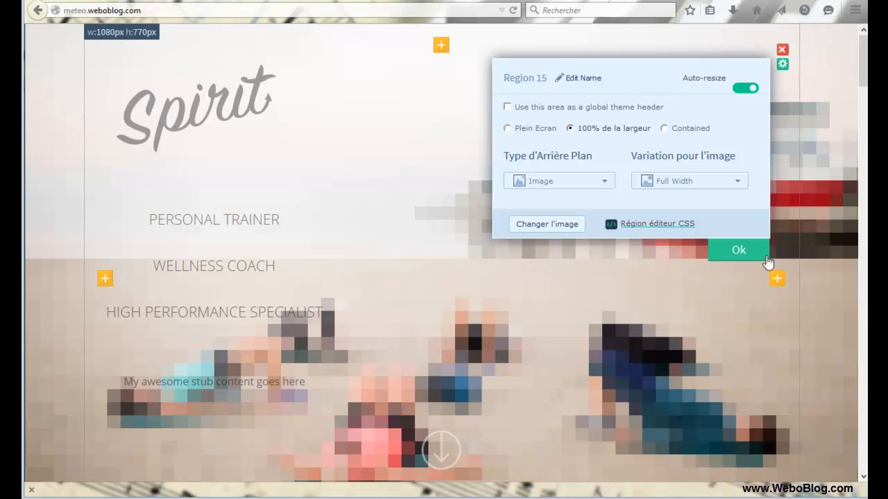
{"action": "left_click", "coordinate": [738, 253]}
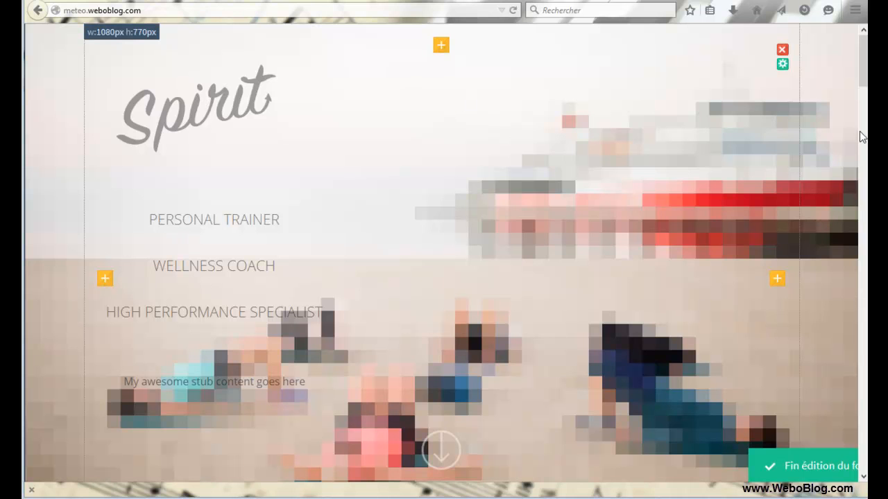
{"action": "left_click_drag", "start_coordinate": [864, 82], "coordinate": [863, 115]}
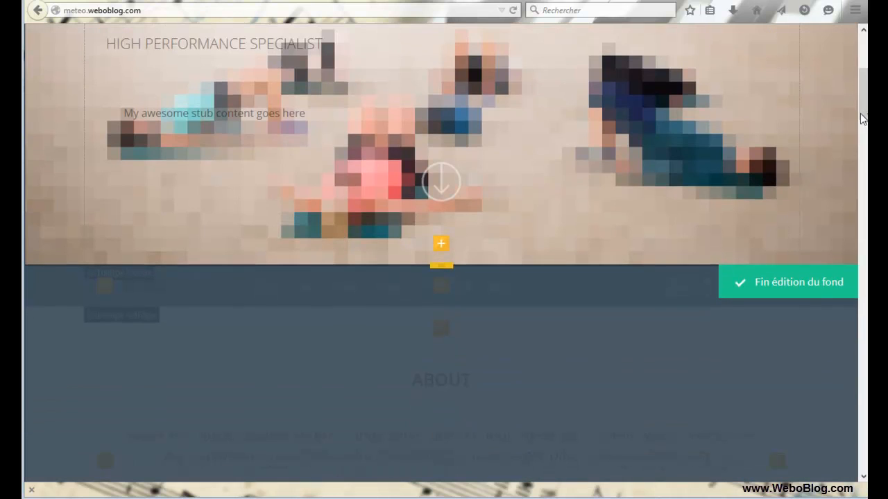
{"action": "left_click", "coordinate": [808, 291]}
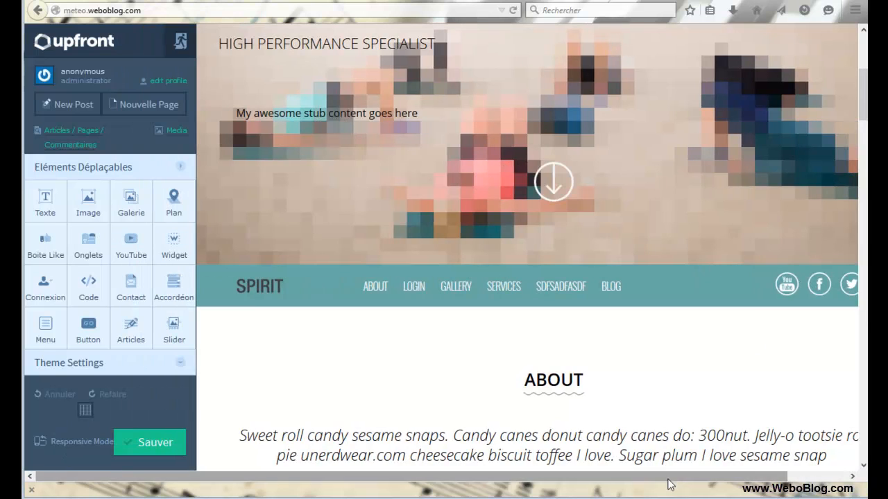
Step: Enlarge the navigation bar region below the header image to a height of 205 px and finish editing its background
{"action": "left_click_drag", "start_coordinate": [677, 480], "coordinate": [777, 466]}
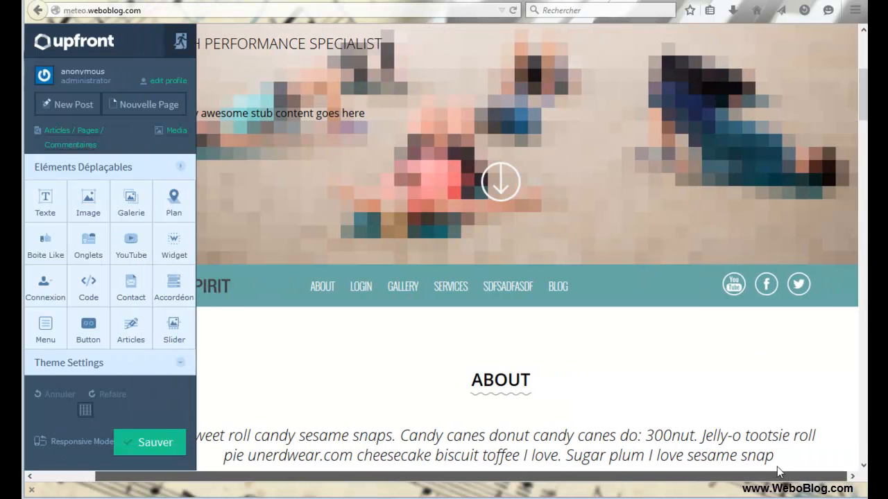
{"action": "left_click", "coordinate": [843, 281]}
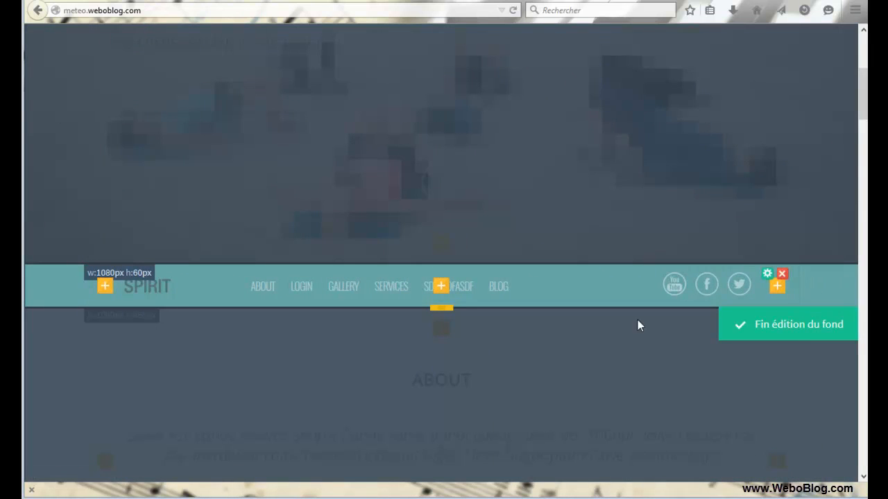
{"action": "left_click_drag", "start_coordinate": [439, 305], "coordinate": [441, 398]}
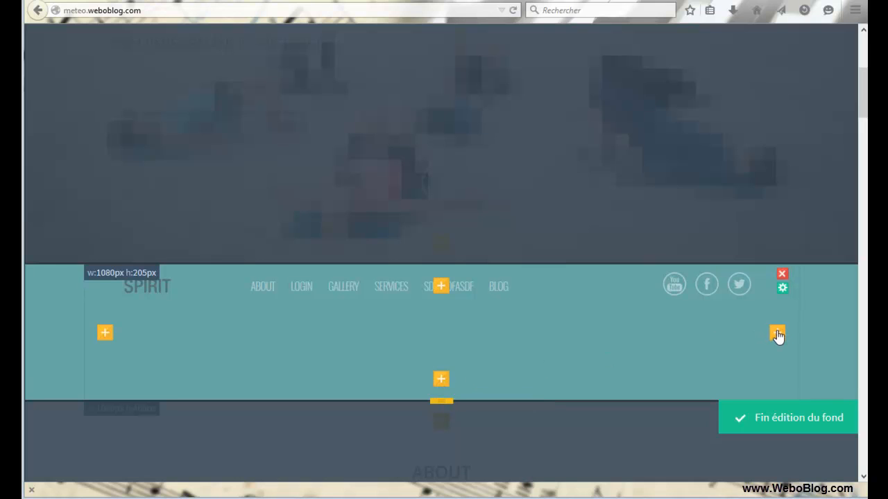
{"action": "left_click", "coordinate": [787, 424]}
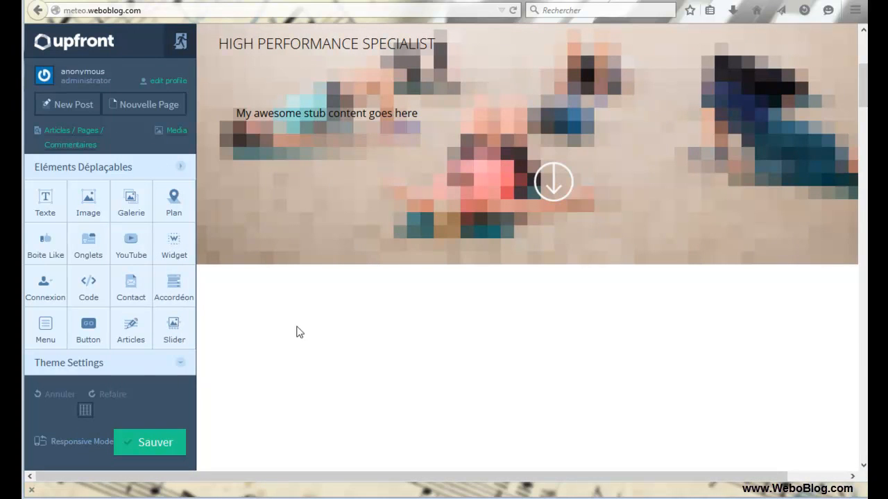
Step: Add a Widget element below the new text element and a YouTube element on the right of the header image
{"action": "mouse_move", "coordinate": [176, 241]}
{"action": "left_mouse_down"}
{"action": "mouse_move", "coordinate": [178, 254]}
{"action": "mouse_move", "coordinate": [329, 178]}
{"action": "left_mouse_up"}
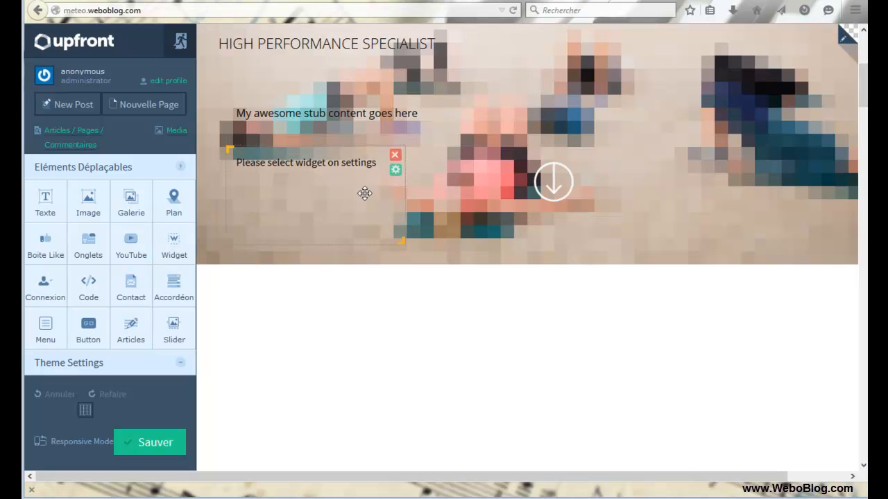
{"action": "mouse_move", "coordinate": [132, 250]}
{"action": "left_mouse_down"}
{"action": "mouse_move", "coordinate": [399, 226]}
{"action": "mouse_move", "coordinate": [721, 167]}
{"action": "left_mouse_up"}
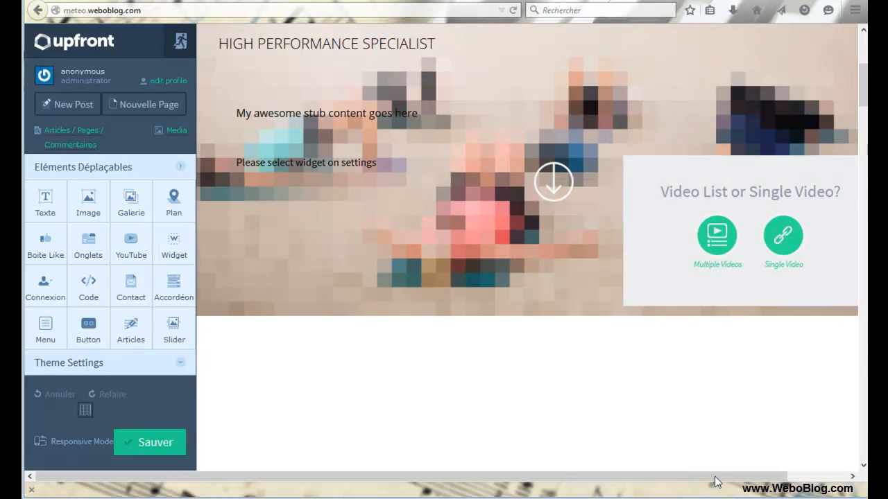
Step: Show the layout grid, move the YouTube element beside the header's list of specialties, and hide the grid again
{"action": "left_click", "coordinate": [85, 412]}
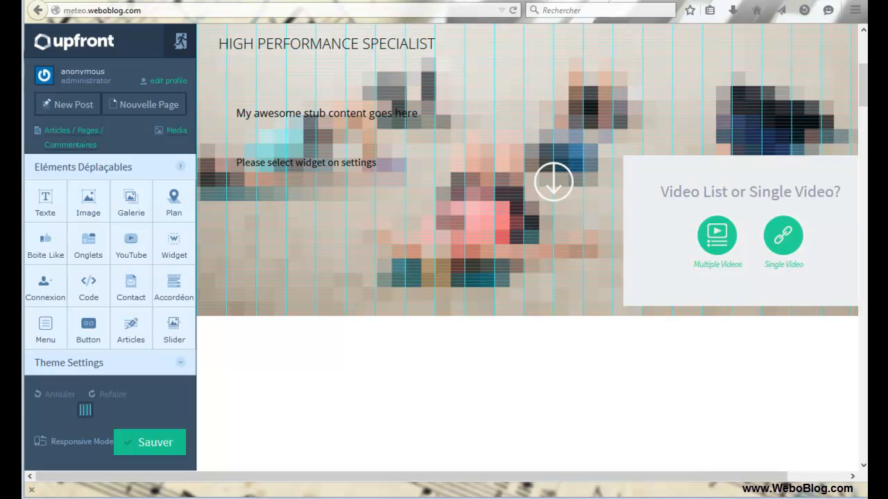
{"action": "scroll", "coordinate": [863, 78], "scroll_direction": "up", "scroll_amount": 5}
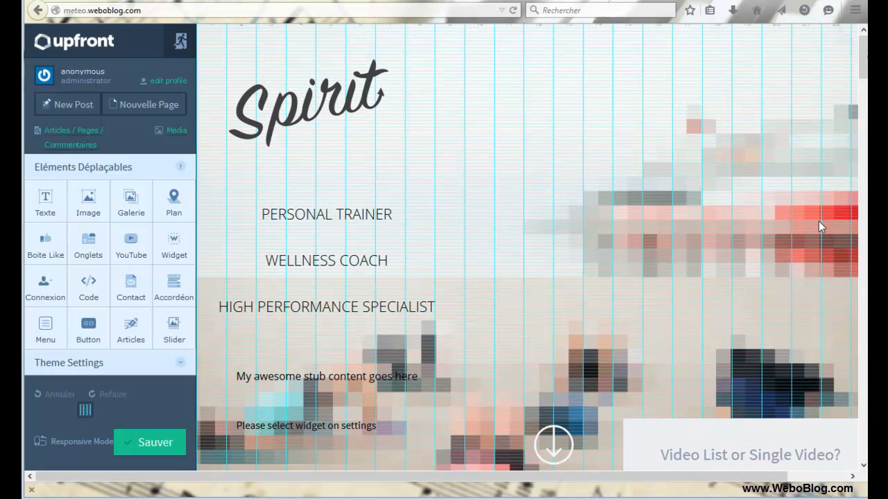
{"action": "left_click_drag", "start_coordinate": [703, 402], "coordinate": [552, 198]}
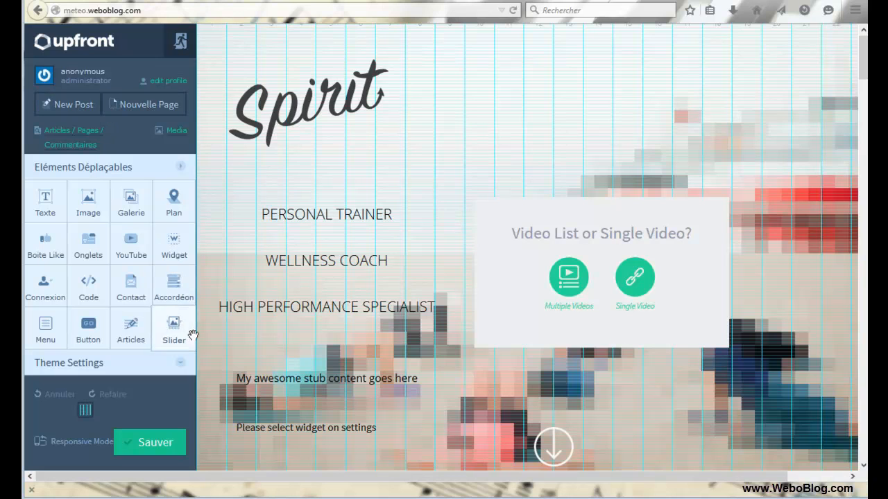
{"action": "left_click", "coordinate": [84, 413]}
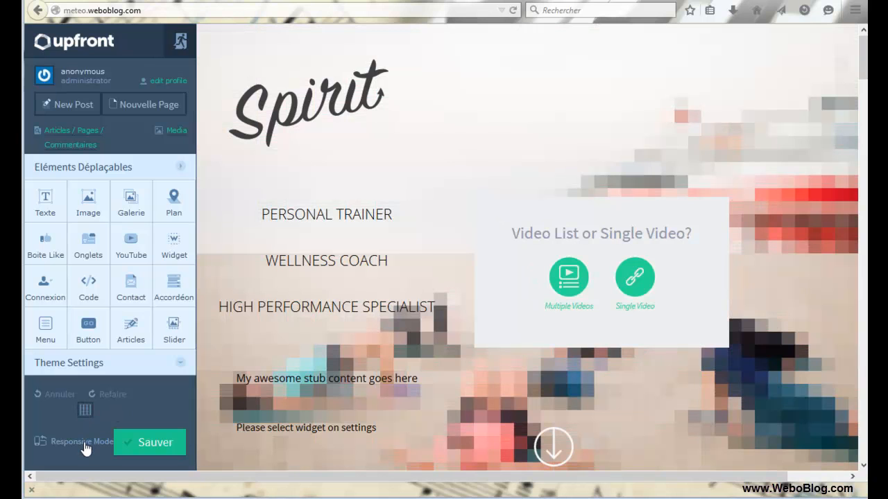
Step: Preview the homepage in responsive mode at the mobile, tablet, big-tablet and default widths, and return to the normal editor
{"action": "left_click", "coordinate": [82, 441]}
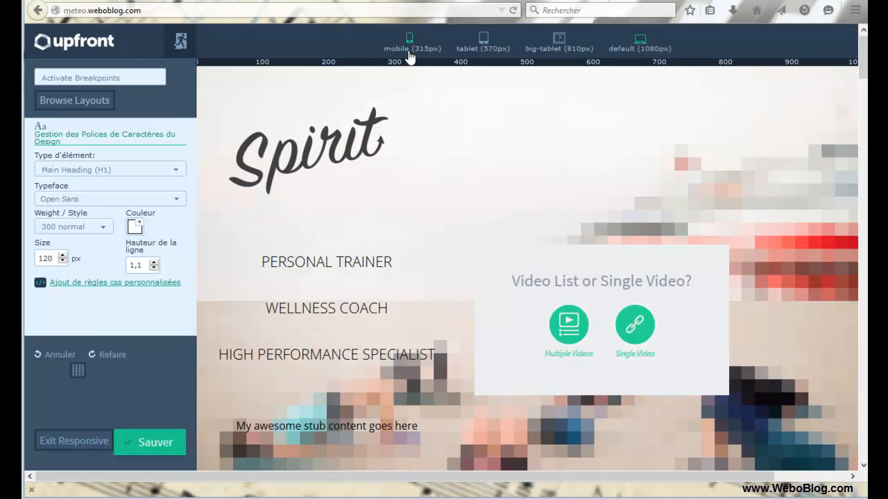
{"action": "left_click", "coordinate": [410, 49]}
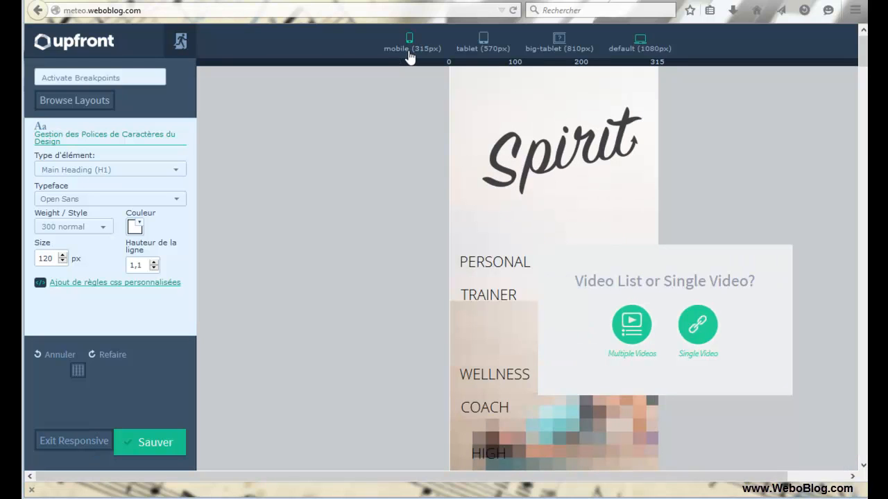
{"action": "left_click", "coordinate": [488, 50]}
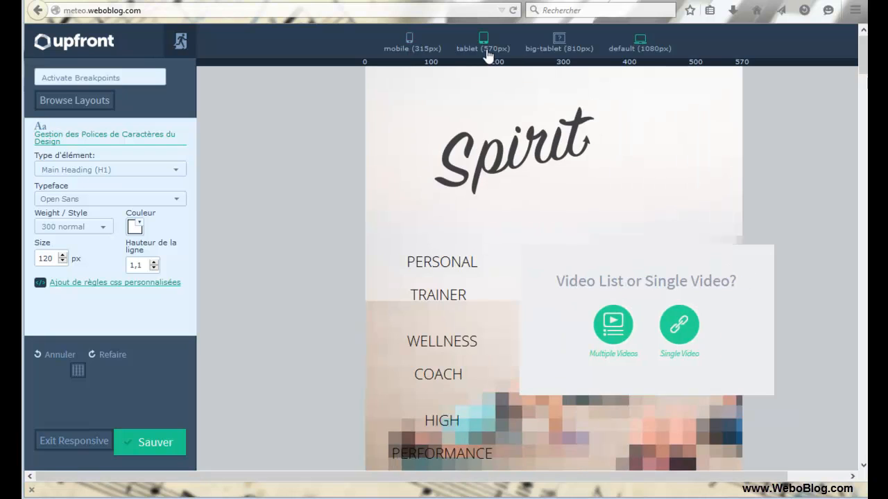
{"action": "left_click", "coordinate": [548, 53]}
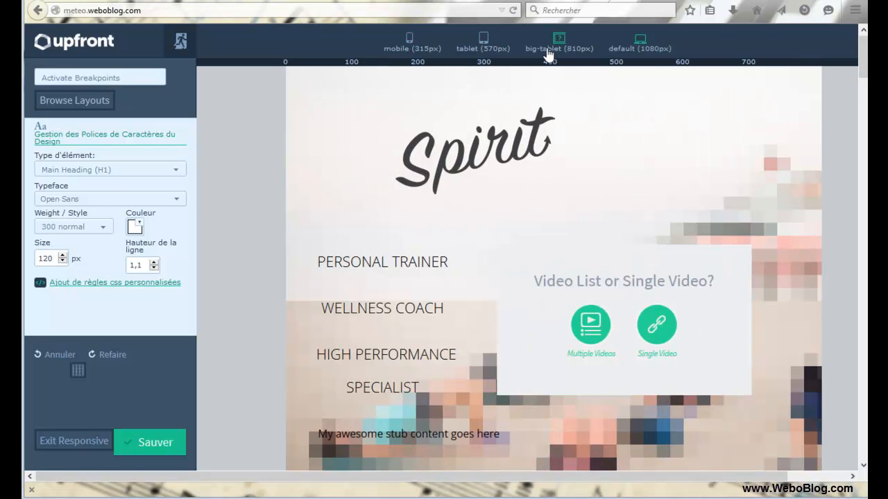
{"action": "left_click", "coordinate": [627, 52]}
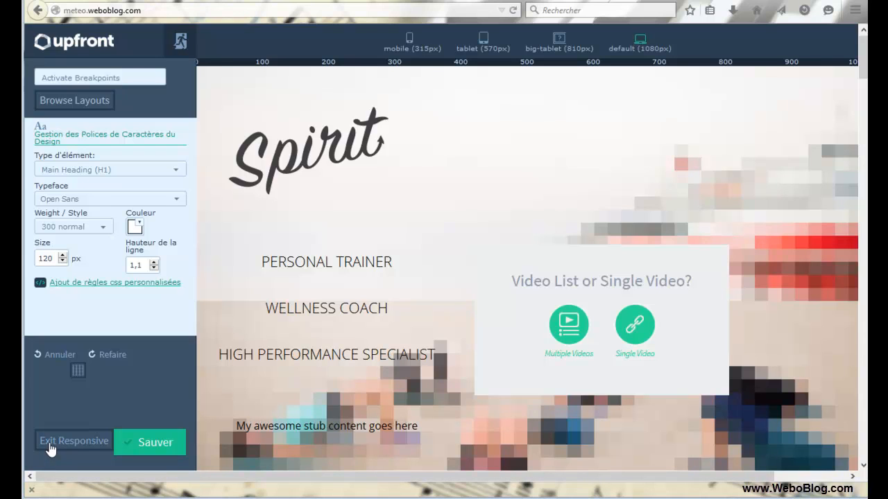
{"action": "left_click", "coordinate": [73, 442]}
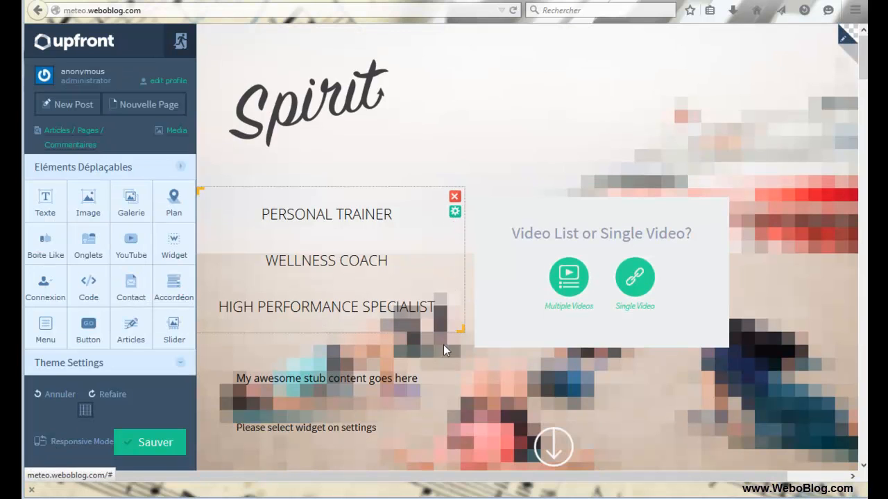
Step: Open the appearance settings of the text box listing the header's specialties to view its border and background colour options
{"action": "mouse_move", "coordinate": [863, 63]}
{"action": "left_mouse_down"}
{"action": "mouse_move", "coordinate": [852, 312]}
{"action": "mouse_move", "coordinate": [860, 418]}
{"action": "mouse_move", "coordinate": [850, 334]}
{"action": "mouse_move", "coordinate": [856, 70]}
{"action": "left_mouse_up"}
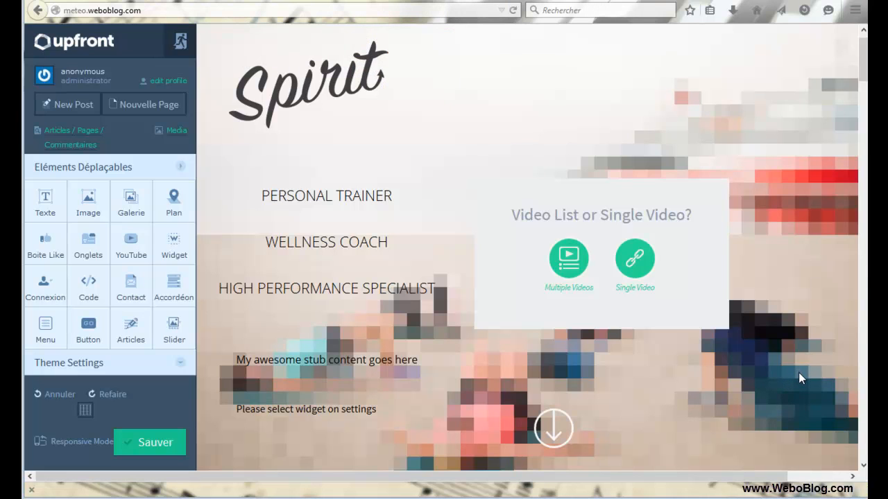
{"action": "left_click_drag", "start_coordinate": [770, 477], "coordinate": [749, 478]}
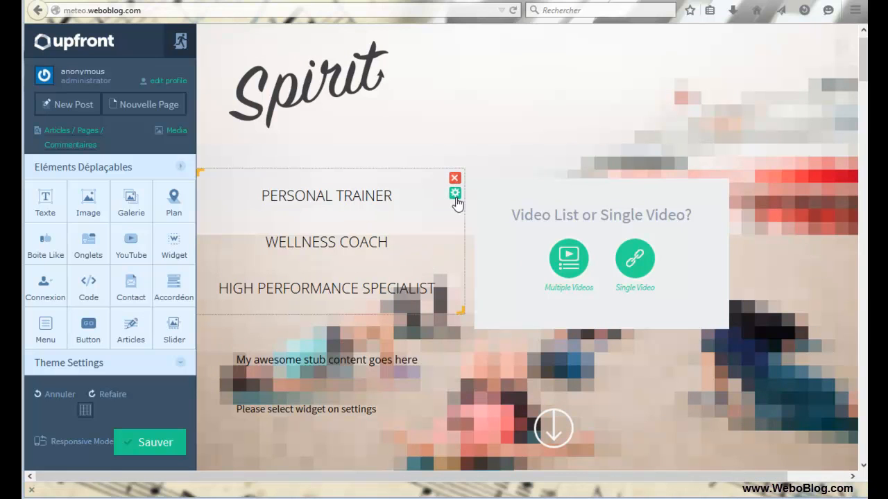
{"action": "left_click", "coordinate": [453, 195]}
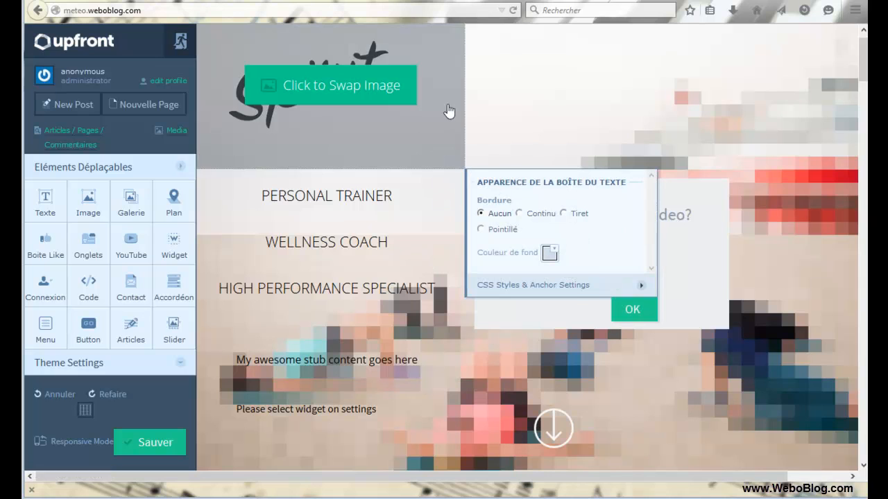
{"action": "mouse_move", "coordinate": [408, 95]}
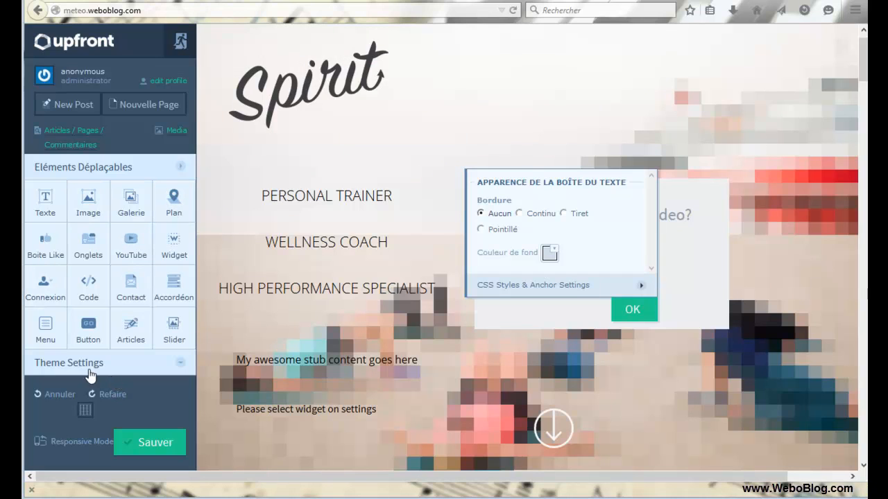
Step: Expand the theme settings and look through the typography options down to the custom CSS and global background entries
{"action": "left_click", "coordinate": [180, 364]}
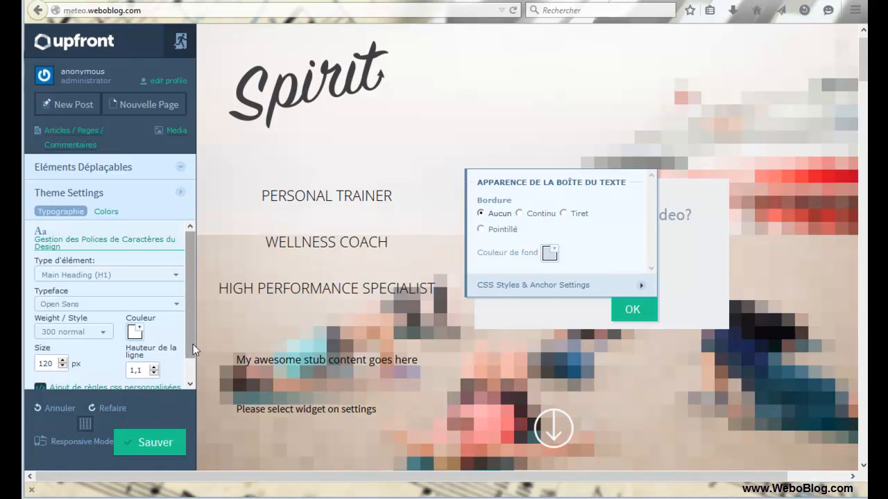
{"action": "scroll", "coordinate": [191, 377], "scroll_direction": "down", "scroll_amount": 1}
{"action": "scroll", "coordinate": [192, 374], "scroll_direction": "up", "scroll_amount": 1}
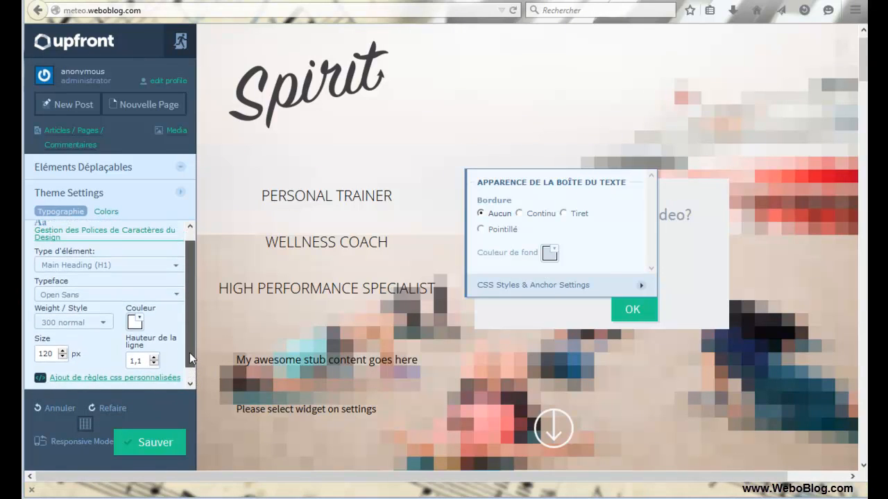
{"action": "scroll", "coordinate": [191, 384], "scroll_direction": "down", "scroll_amount": 1}
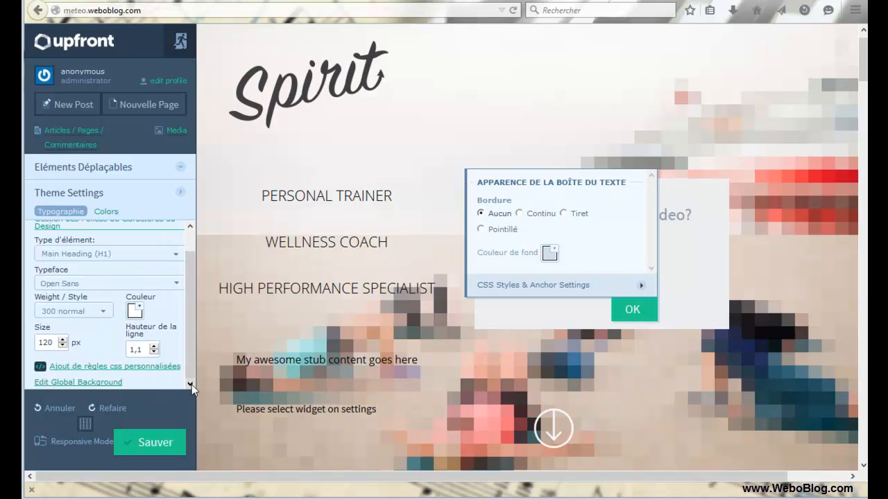